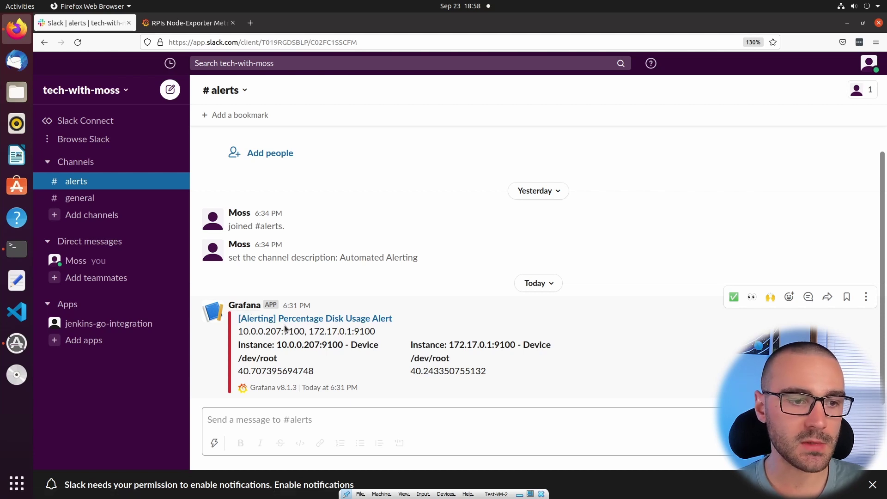
Examine the Grafana disk usage alert in the alerts channel, including its instances, device and reported values.
{"action": "mouse_move", "coordinate": [375, 332]}
{"action": "left_mouse_down"}
{"action": "mouse_move", "coordinate": [238, 333]}
{"action": "mouse_move", "coordinate": [389, 338]}
{"action": "left_mouse_up"}
{"action": "left_click", "coordinate": [239, 335]}
{"action": "left_click", "coordinate": [384, 337]}
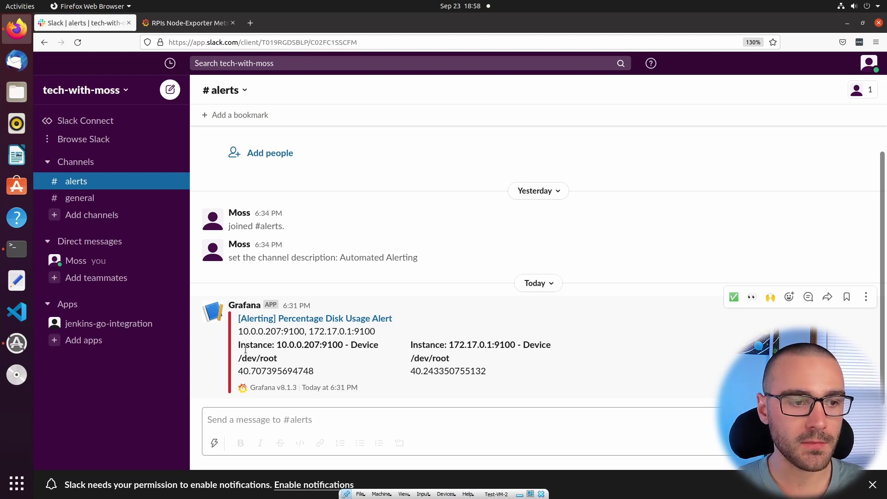
{"action": "mouse_move", "coordinate": [241, 331]}
{"action": "left_mouse_down"}
{"action": "mouse_move", "coordinate": [375, 331]}
{"action": "mouse_move", "coordinate": [238, 332]}
{"action": "left_mouse_up"}
{"action": "left_click", "coordinate": [374, 330]}
{"action": "left_click", "coordinate": [242, 359]}
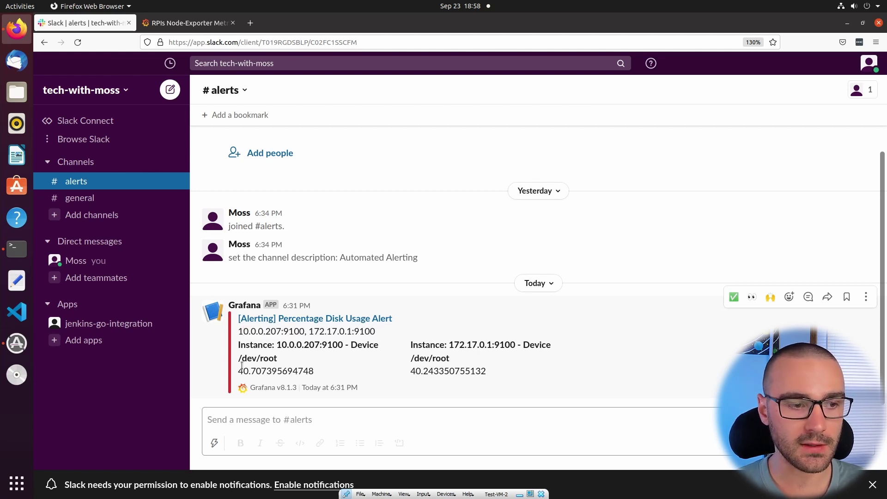
{"action": "double_click", "coordinate": [253, 373]}
{"action": "left_click", "coordinate": [330, 375]}
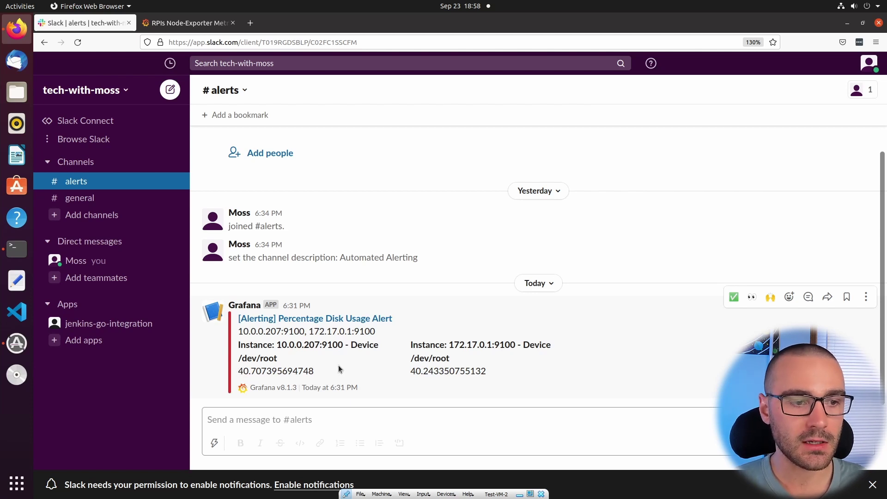
{"action": "left_click_drag", "start_coordinate": [500, 372], "coordinate": [371, 370]}
{"action": "left_click", "coordinate": [394, 371]}
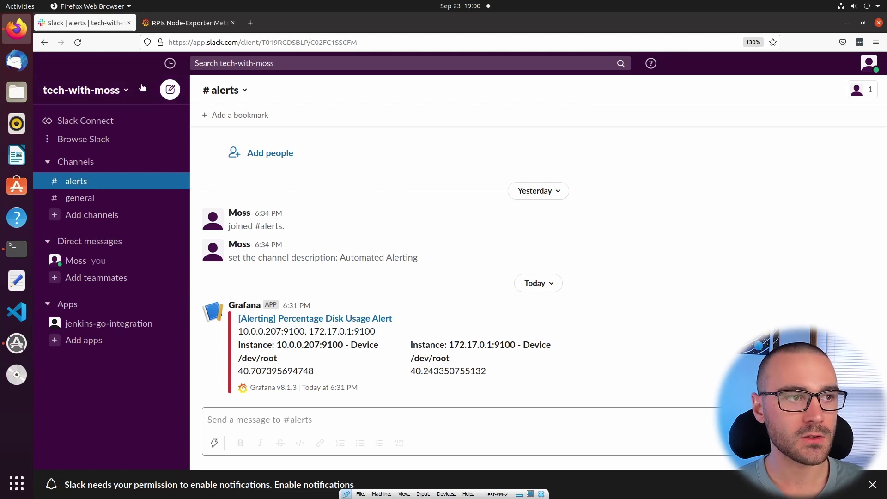
Open the tech-with-moss workspace's app management page and go on to the page for building custom apps.
{"action": "left_click", "coordinate": [128, 92]}
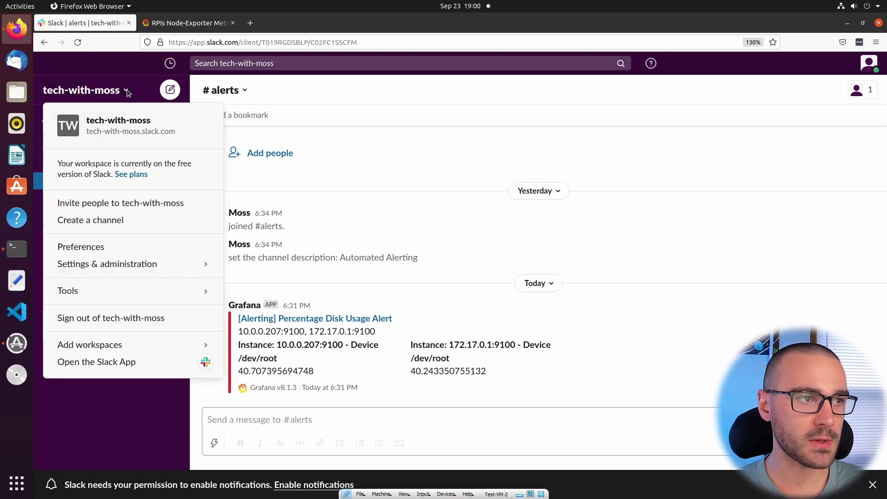
{"action": "mouse_move", "coordinate": [70, 267]}
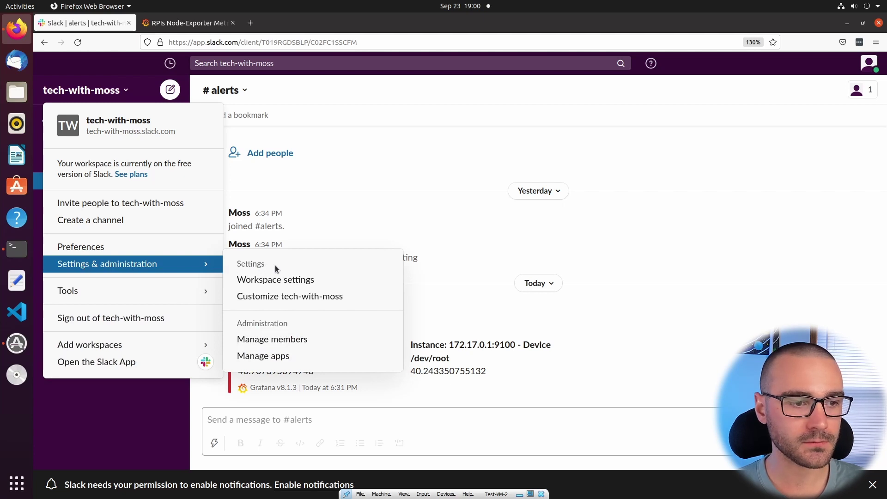
{"action": "left_click", "coordinate": [341, 358]}
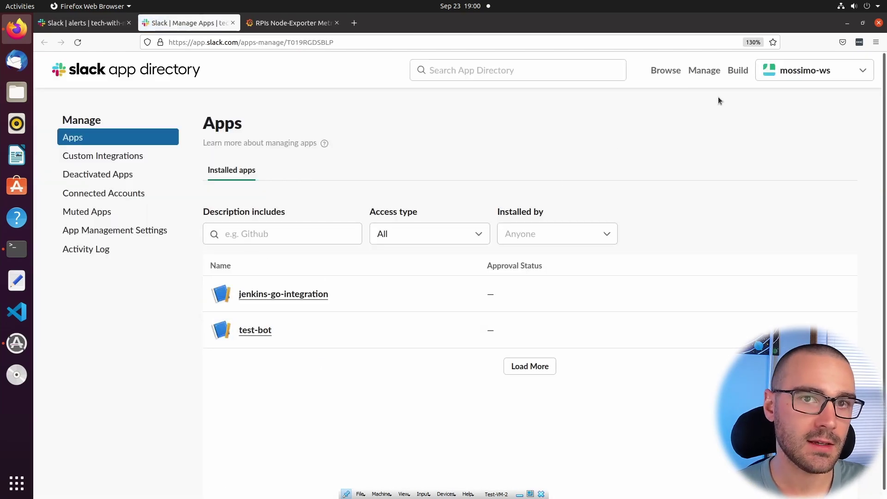
{"action": "left_click", "coordinate": [737, 71]}
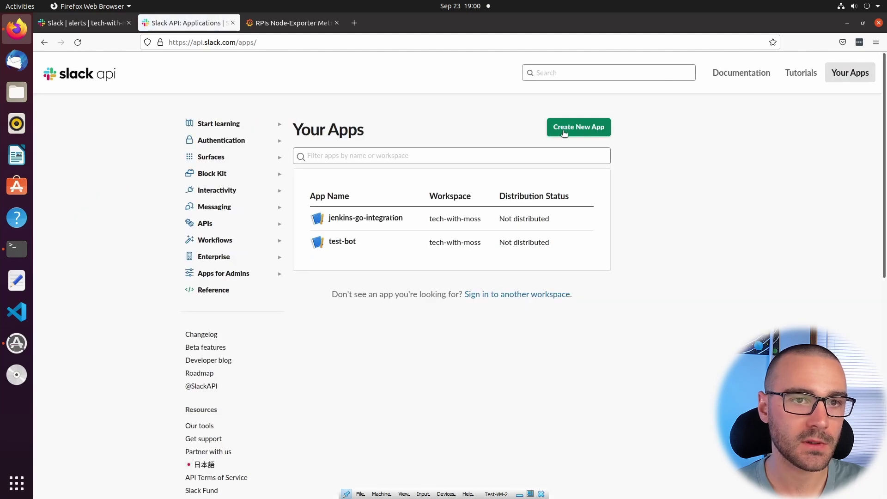
Create a new Slack app from scratch named "Grafana Alerts" in the tech-with-moss workspace.
{"action": "left_click", "coordinate": [577, 132]}
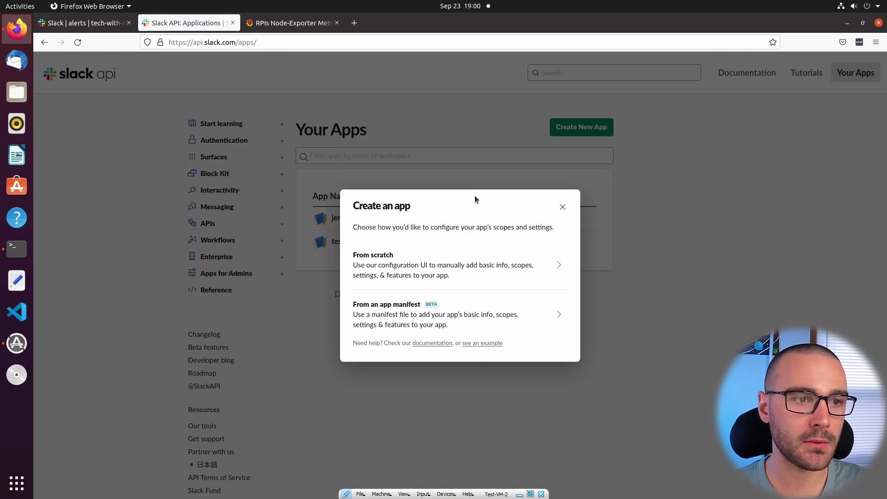
{"action": "left_click", "coordinate": [406, 257]}
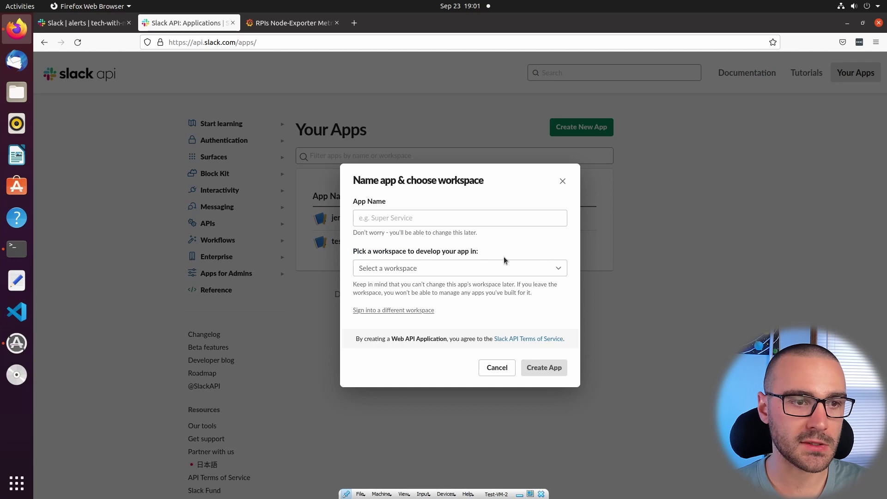
{"action": "left_click", "coordinate": [427, 217]}
{"action": "key", "text": "ctrl+plus"}
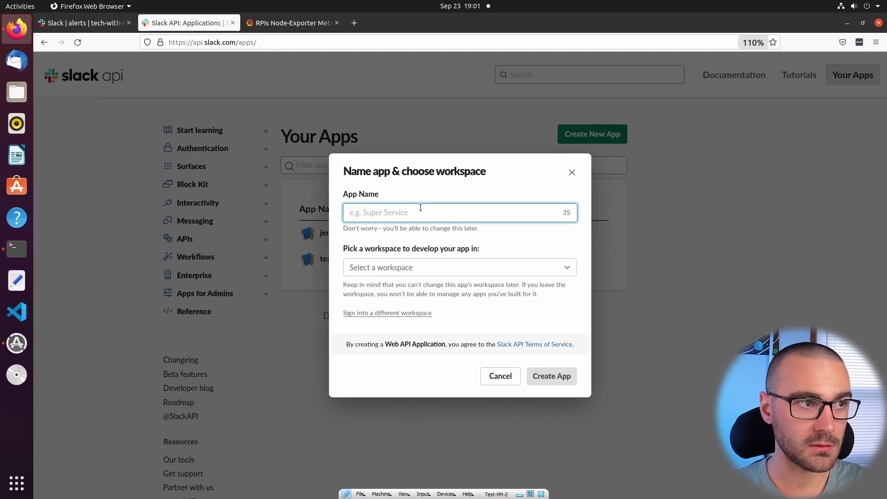
{"action": "key", "text": "ctrl+plus"}
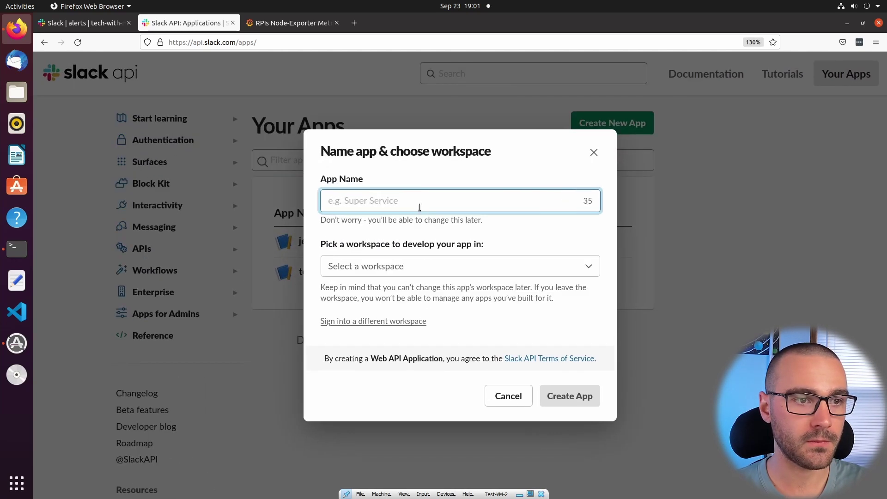
{"action": "type", "text": "Grafana Alerts"}
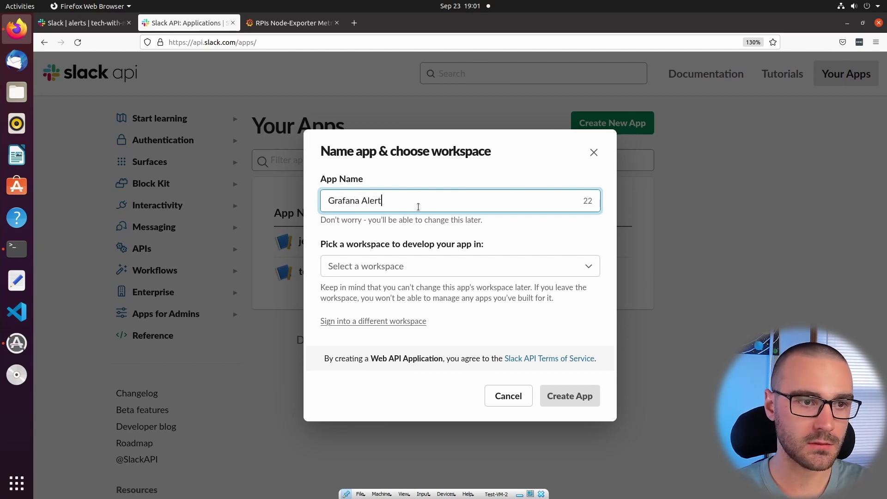
{"action": "left_click", "coordinate": [448, 259]}
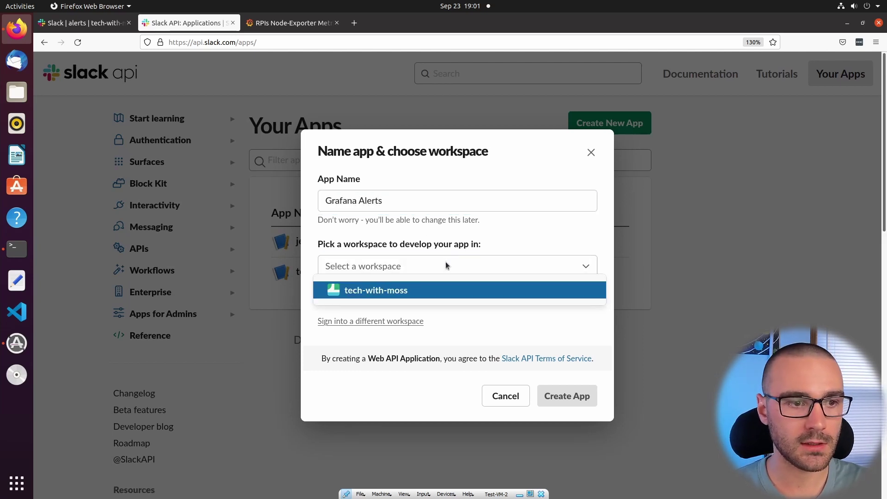
{"action": "left_click", "coordinate": [424, 291]}
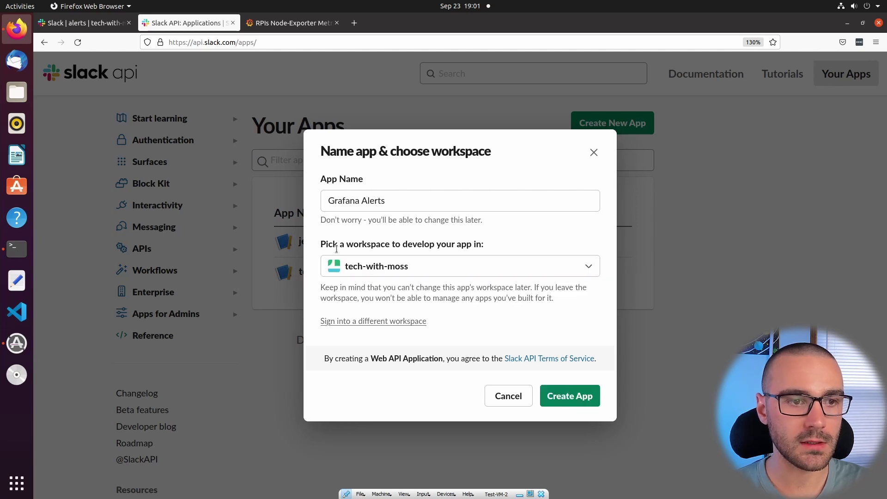
{"action": "left_click", "coordinate": [584, 399]}
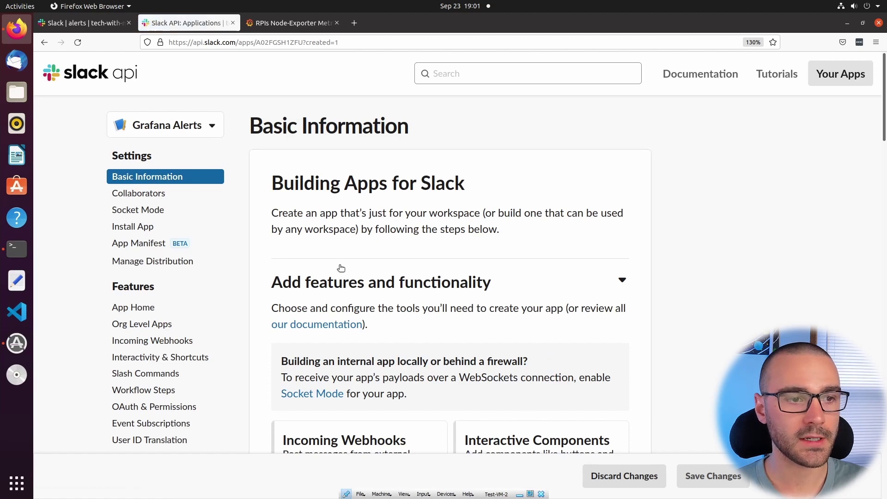
Open the Incoming Webhooks feature of the Grafana Alerts app and activate incoming webhooks.
{"action": "scroll", "coordinate": [375, 266], "scroll_direction": "down", "scroll_amount": 3}
{"action": "scroll", "coordinate": [298, 92], "scroll_direction": "up", "scroll_amount": 3}
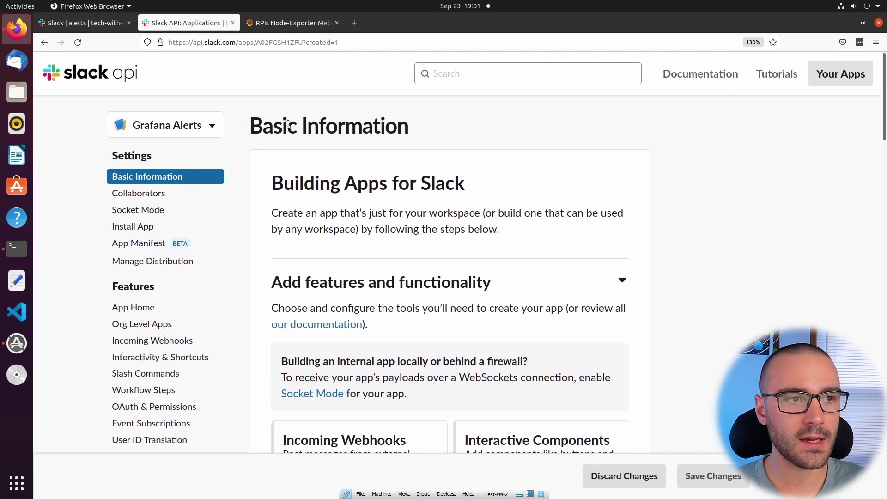
{"action": "scroll", "coordinate": [430, 203], "scroll_direction": "down", "scroll_amount": 5}
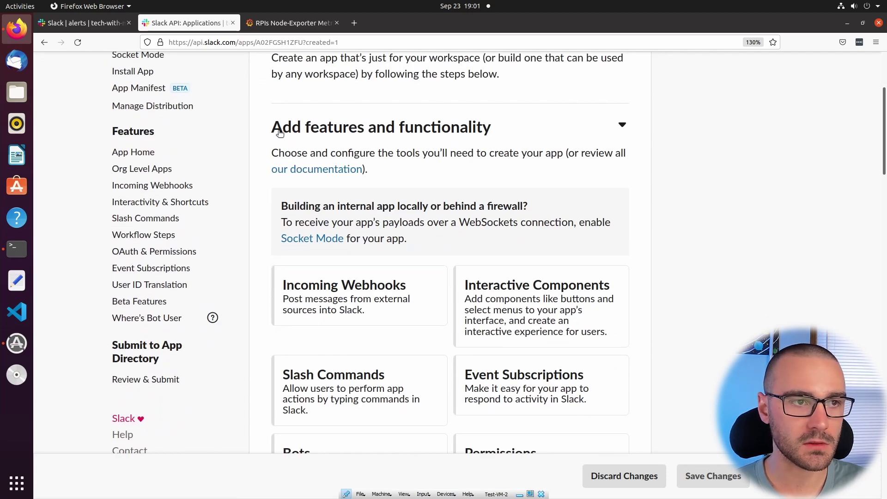
{"action": "left_click", "coordinate": [354, 299]}
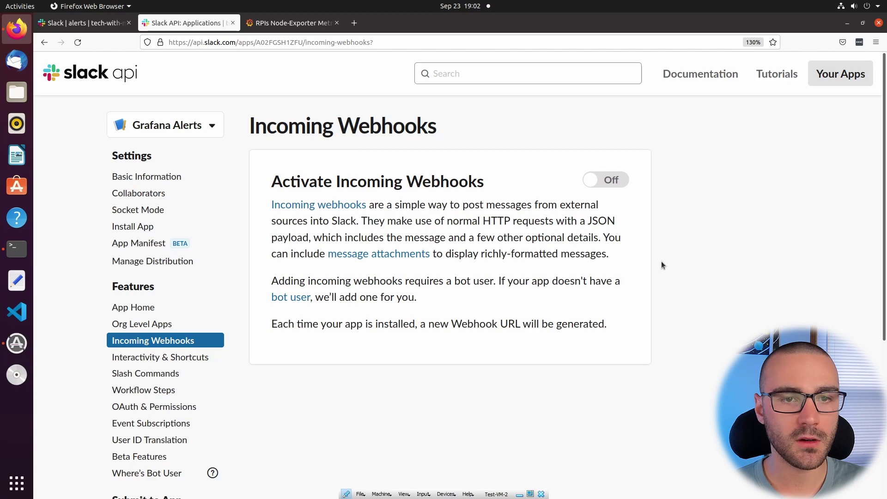
{"action": "left_click", "coordinate": [604, 179]}
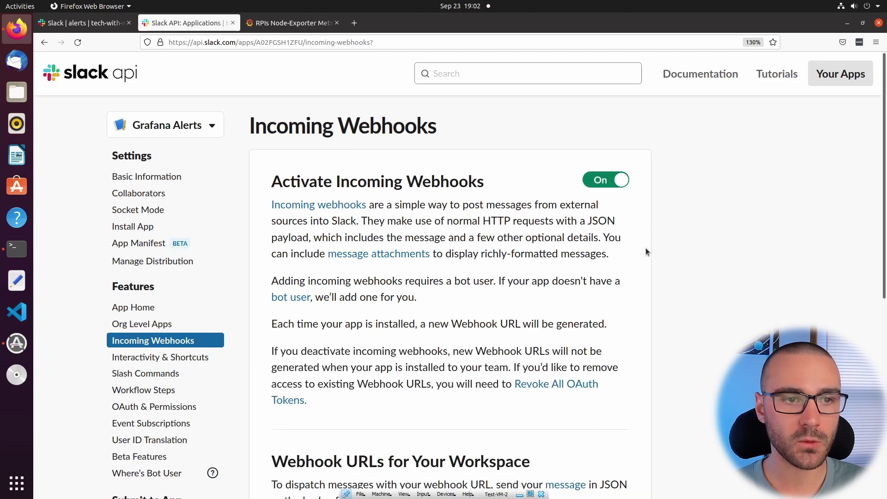
Add a new webhook to the workspace and allow the app to post to the alerts channel.
{"action": "scroll", "coordinate": [568, 275], "scroll_direction": "down", "scroll_amount": 3}
{"action": "scroll", "coordinate": [558, 252], "scroll_direction": "down", "scroll_amount": 2}
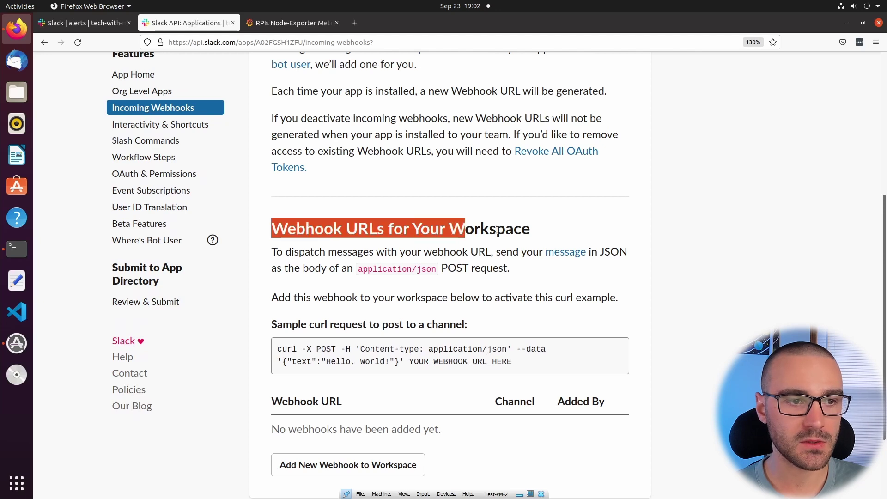
{"action": "left_click_drag", "start_coordinate": [303, 230], "coordinate": [492, 229]}
{"action": "left_click", "coordinate": [492, 228]}
{"action": "scroll", "coordinate": [493, 230], "scroll_direction": "down", "scroll_amount": 2}
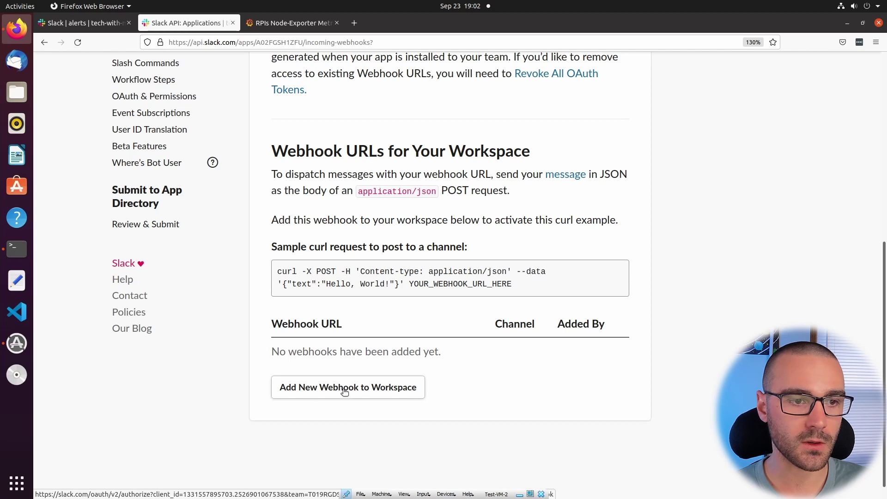
{"action": "left_click", "coordinate": [360, 389]}
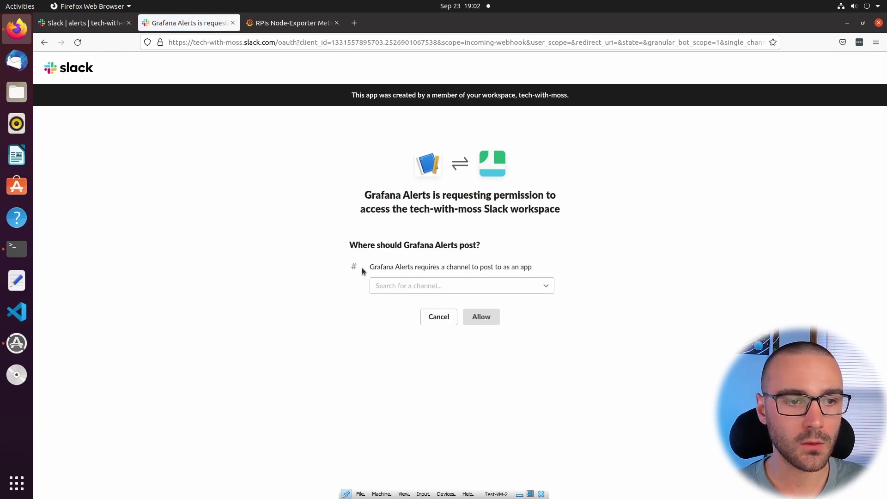
{"action": "left_click", "coordinate": [547, 287]}
{"action": "left_click", "coordinate": [409, 320]}
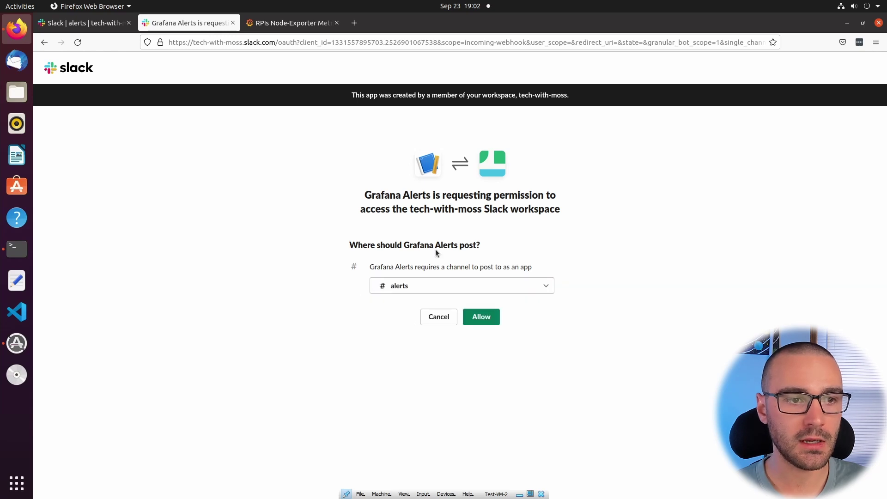
{"action": "left_click", "coordinate": [482, 318]}
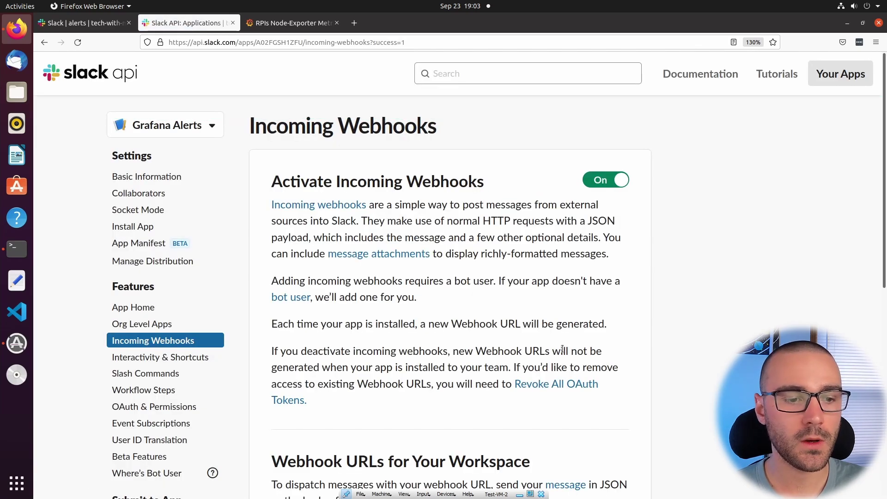
Copy the webhook URL created for the #alerts channel.
{"action": "scroll", "coordinate": [562, 349], "scroll_direction": "down", "scroll_amount": 7}
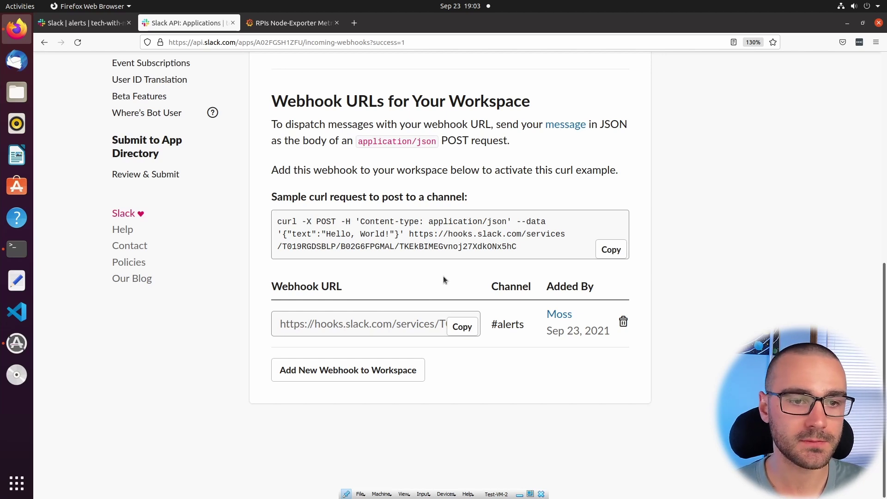
{"action": "left_click", "coordinate": [462, 329]}
{"action": "left_click", "coordinate": [472, 328]}
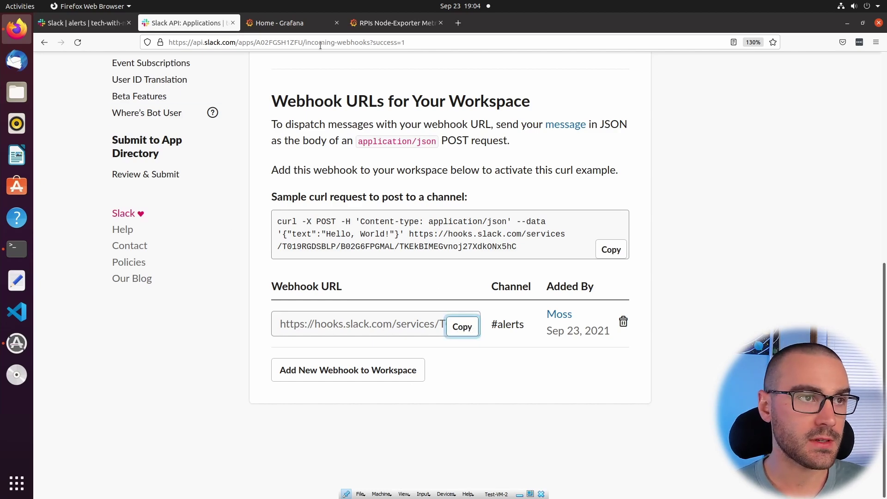
Switch to Grafana and start adding a notification channel in its alerting section.
{"action": "left_click", "coordinate": [276, 25]}
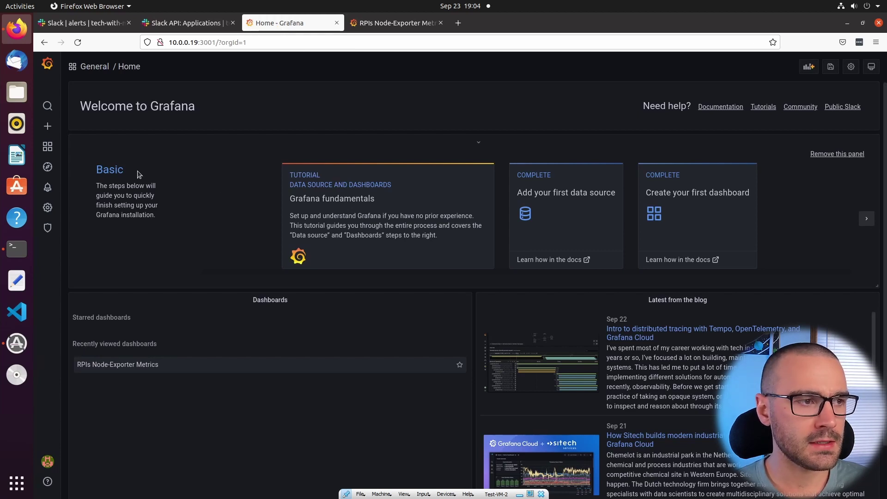
{"action": "mouse_move", "coordinate": [49, 192]}
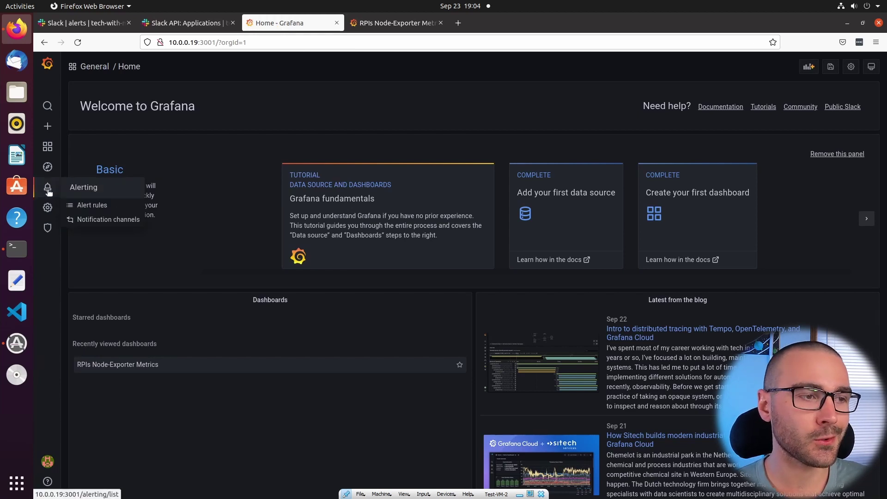
{"action": "left_click", "coordinate": [46, 188]}
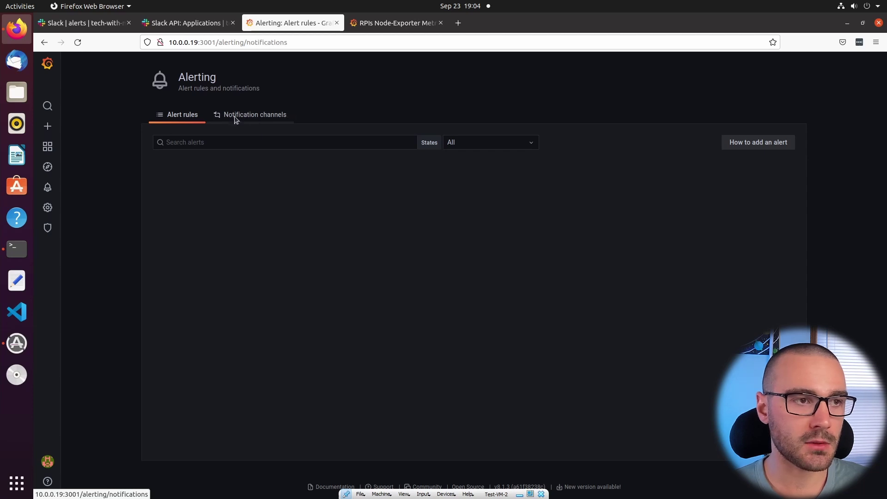
{"action": "left_click", "coordinate": [235, 118]}
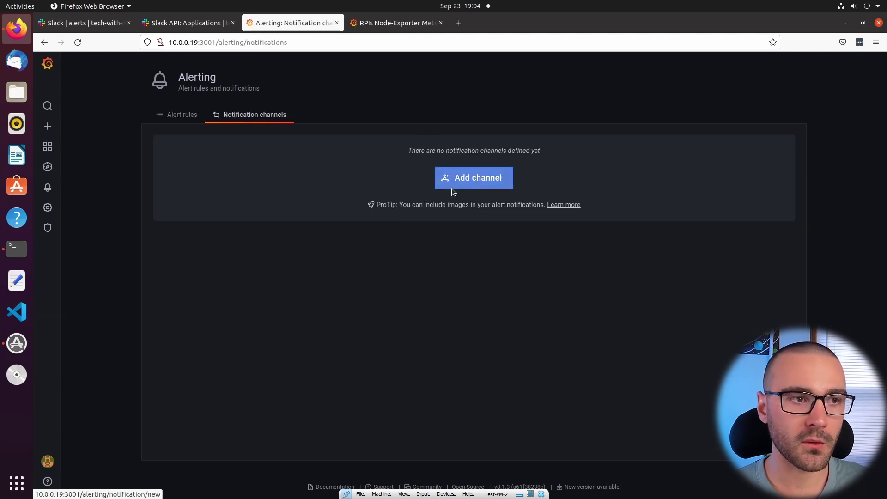
{"action": "left_click", "coordinate": [476, 180]}
Name the new notification channel "Slack Alerts Channel" and set its type to Slack.
{"action": "left_click", "coordinate": [325, 178]}
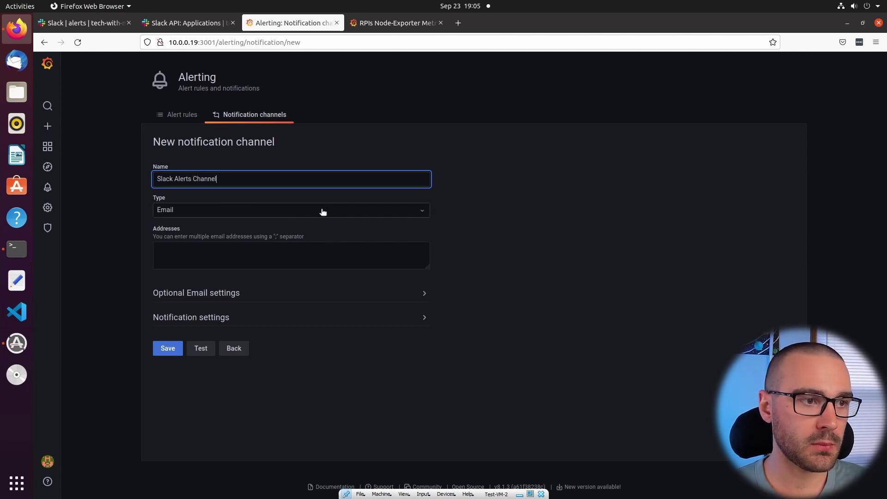
{"action": "left_click", "coordinate": [416, 211]}
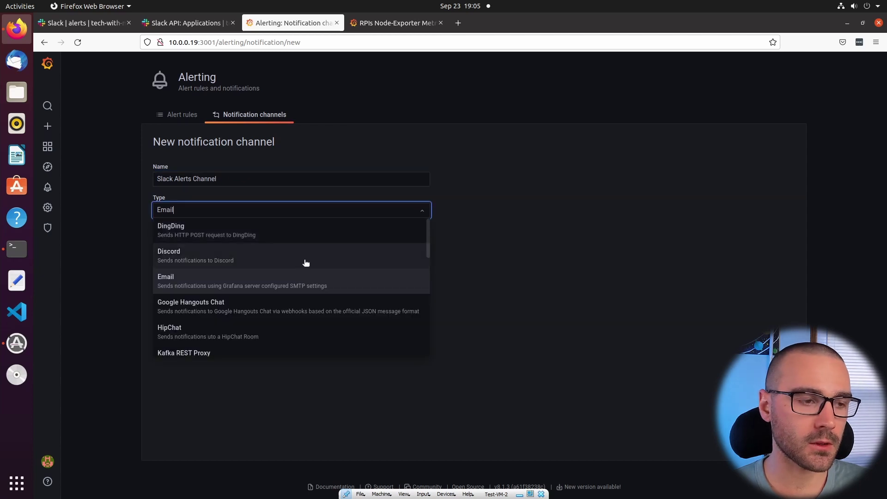
{"action": "type", "text": "SL"}
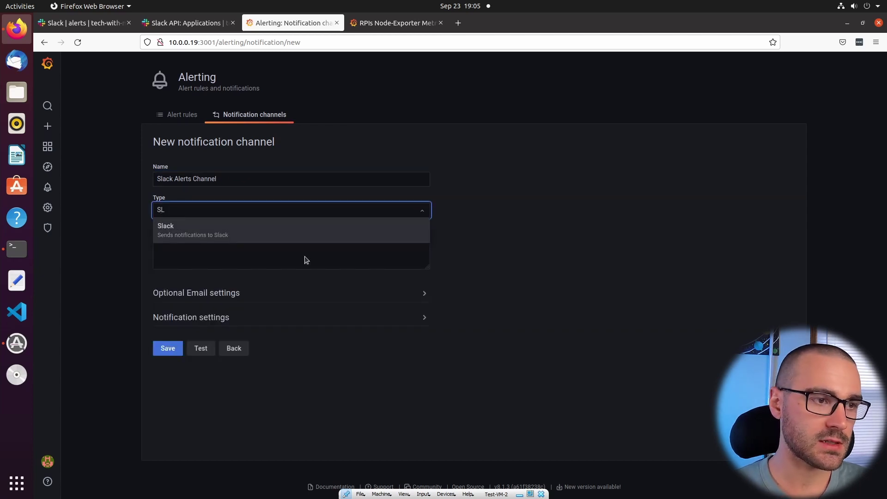
{"action": "left_click", "coordinate": [226, 236]}
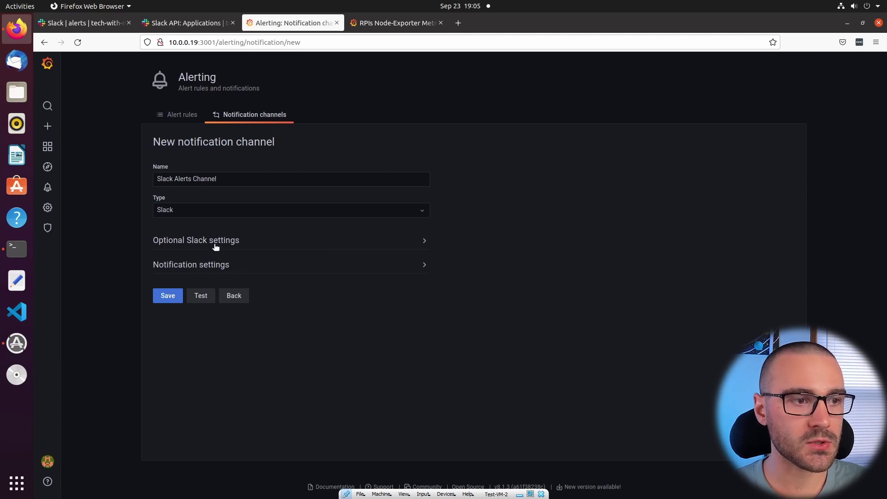
Paste the copied Slack webhook URL into the optional Slack settings of the new notification channel.
{"action": "left_click", "coordinate": [215, 245]}
{"action": "scroll", "coordinate": [480, 243], "scroll_direction": "down", "scroll_amount": 3}
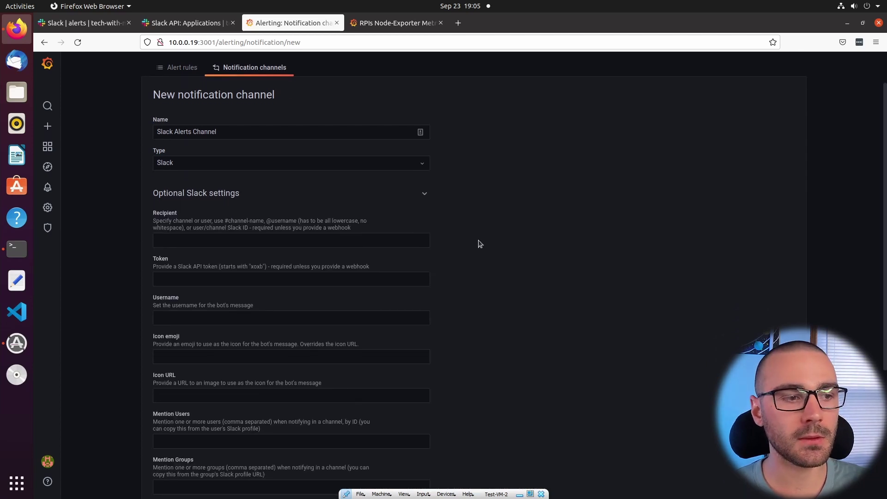
{"action": "scroll", "coordinate": [479, 244], "scroll_direction": "down", "scroll_amount": 5}
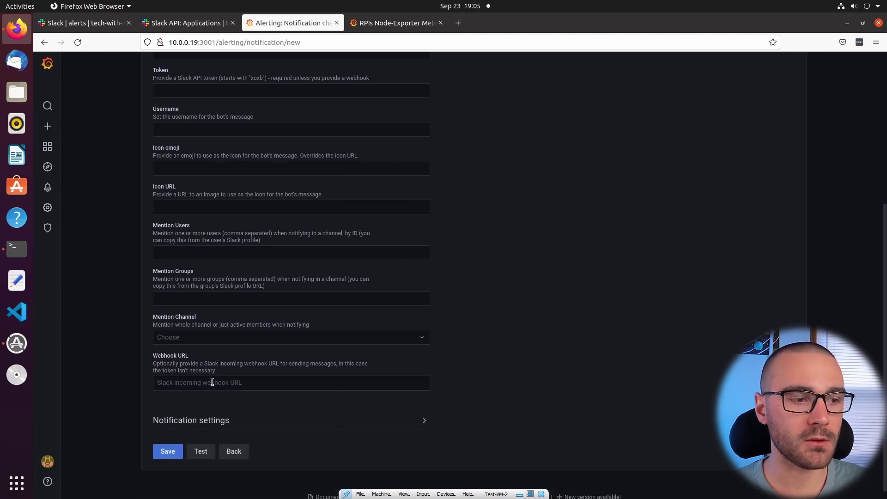
{"action": "key", "text": "ctrl+v"}
{"action": "scroll", "coordinate": [481, 290], "scroll_direction": "up", "scroll_amount": 3}
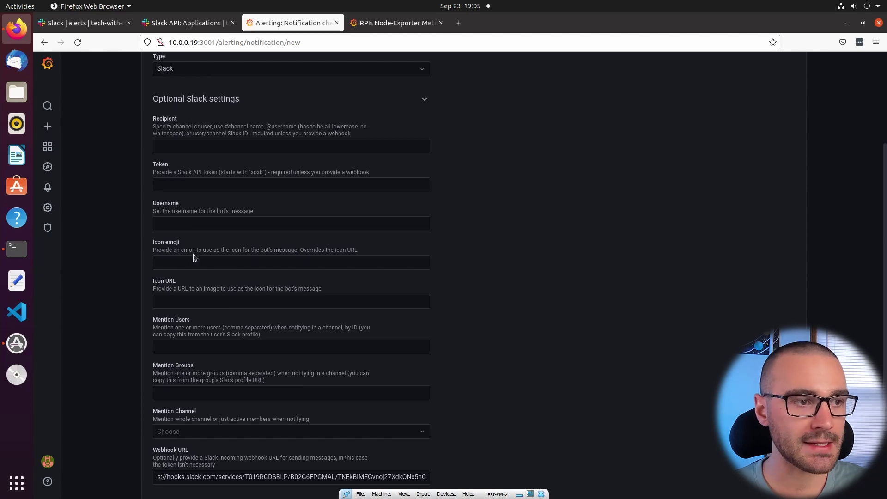
{"action": "scroll", "coordinate": [204, 275], "scroll_direction": "down", "scroll_amount": 2}
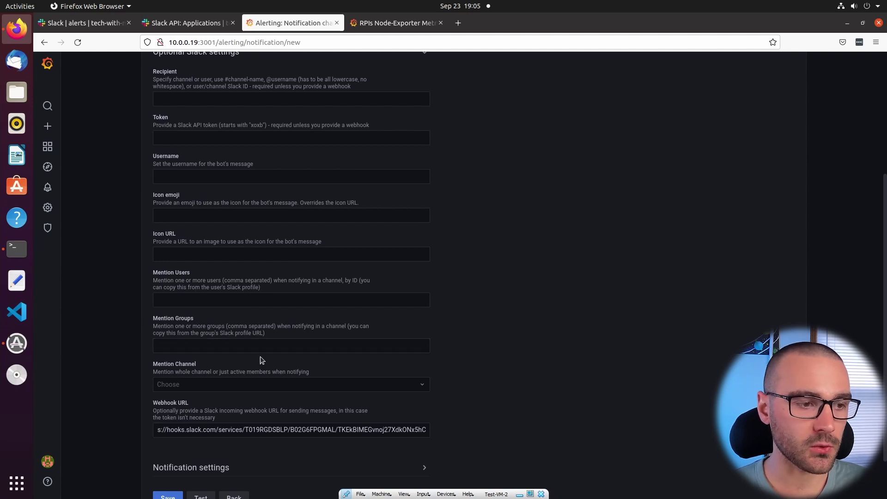
{"action": "scroll", "coordinate": [202, 193], "scroll_direction": "up", "scroll_amount": 4}
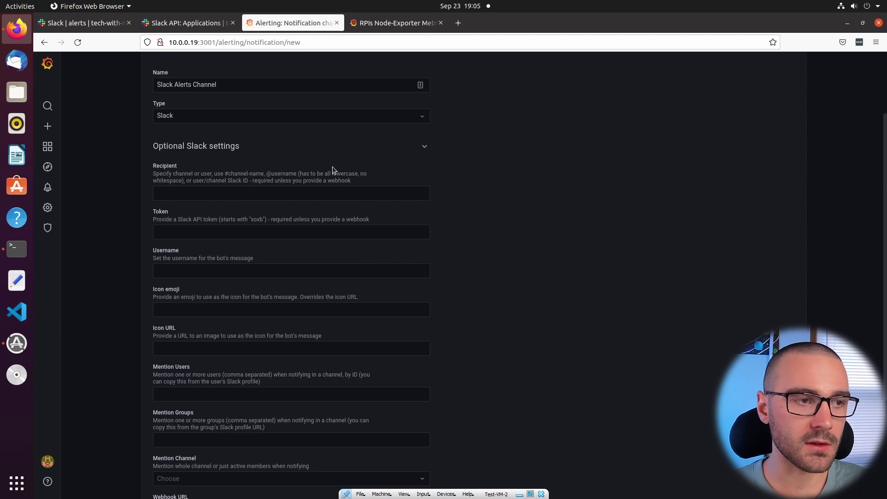
{"action": "scroll", "coordinate": [361, 202], "scroll_direction": "down", "scroll_amount": 6}
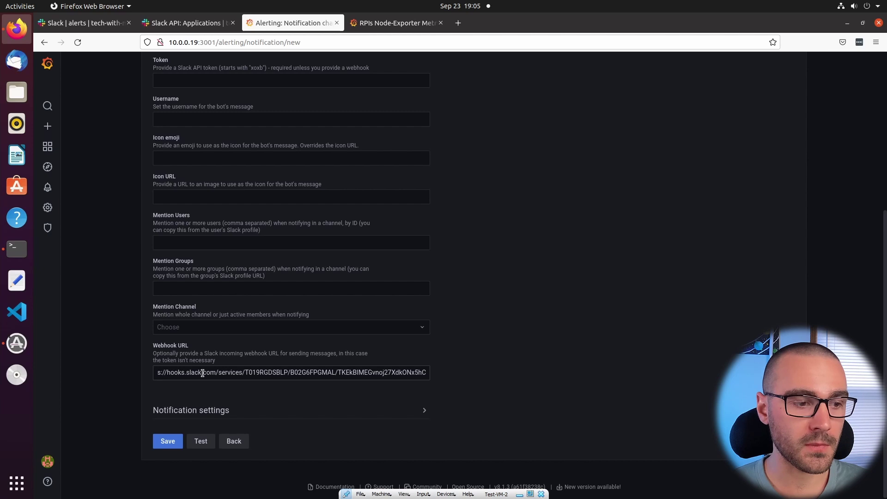
Send a test notification from the new channel and check its arrival in Slack's #alerts channel.
{"action": "left_click", "coordinate": [201, 441]}
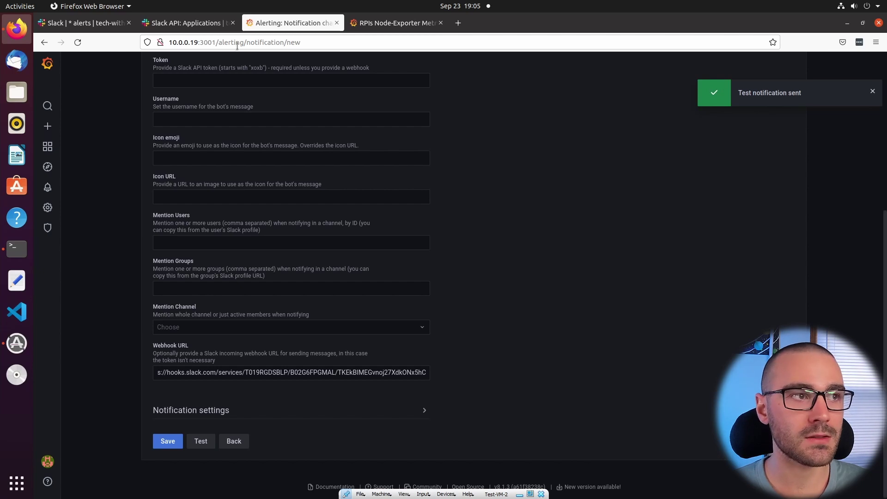
{"action": "left_click", "coordinate": [87, 27]}
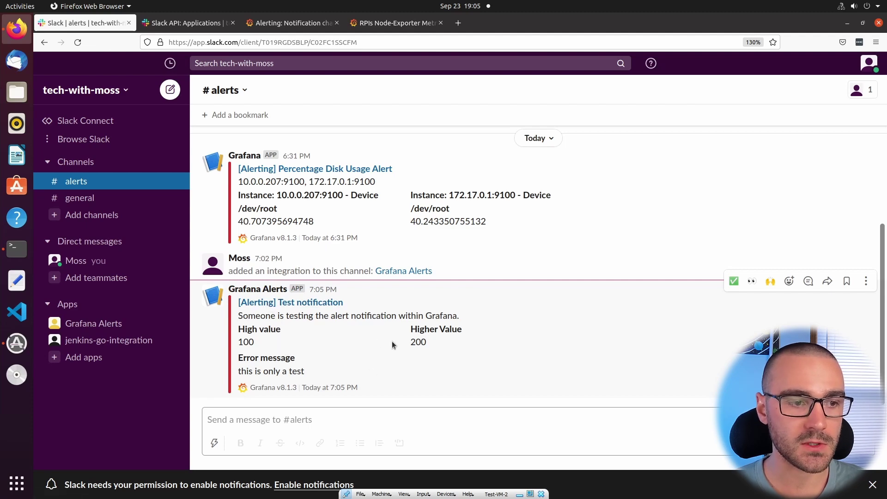
Return to Grafana and save the Slack notification channel.
{"action": "left_click", "coordinate": [295, 23]}
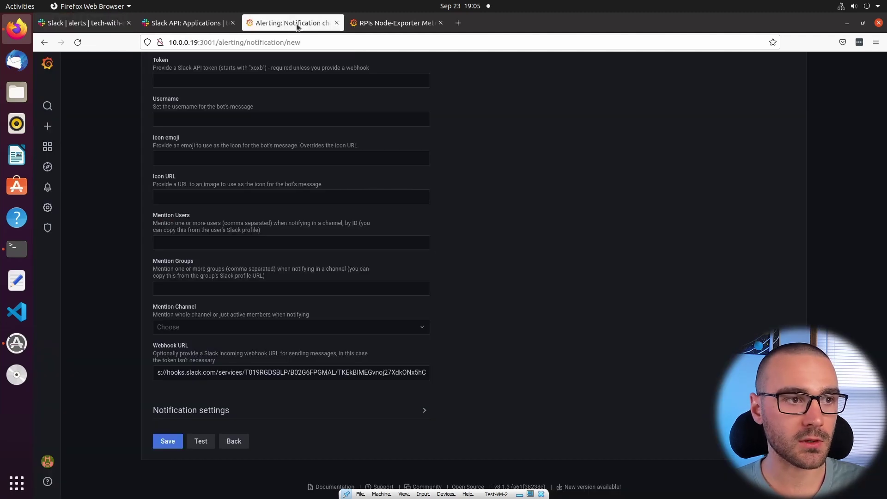
{"action": "scroll", "coordinate": [220, 314], "scroll_direction": "up", "scroll_amount": 10}
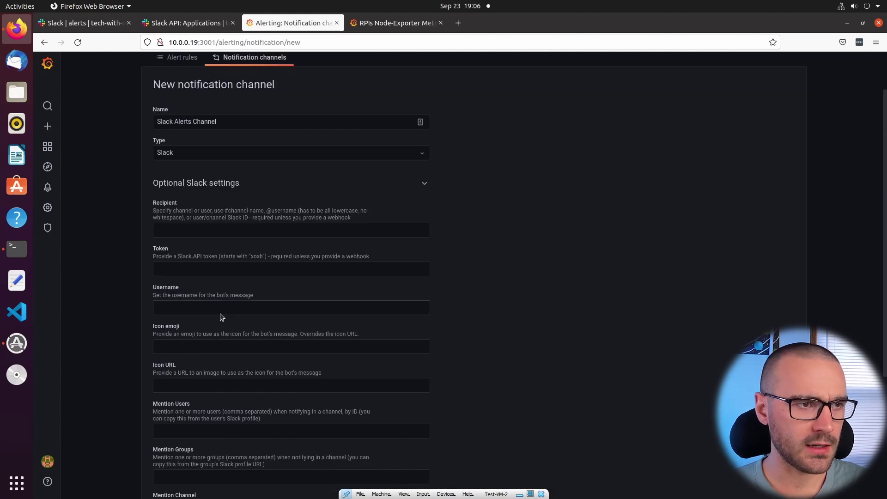
{"action": "scroll", "coordinate": [220, 314], "scroll_direction": "down", "scroll_amount": 10}
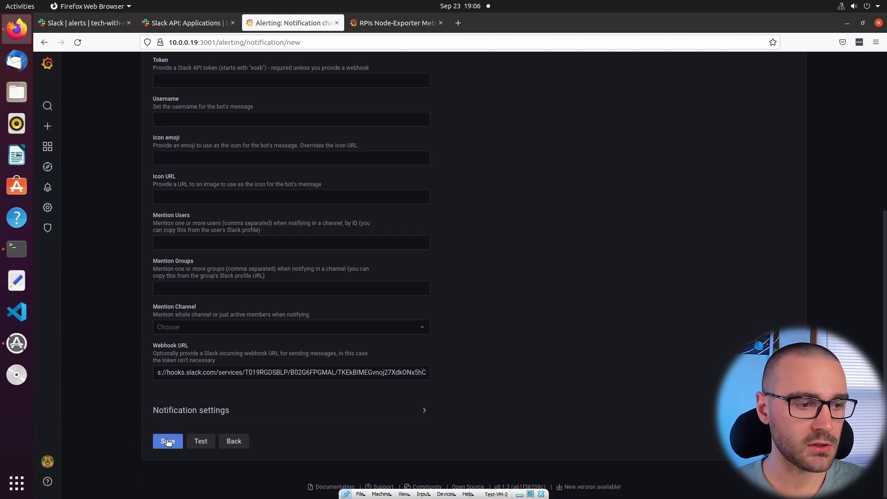
{"action": "left_click", "coordinate": [168, 442]}
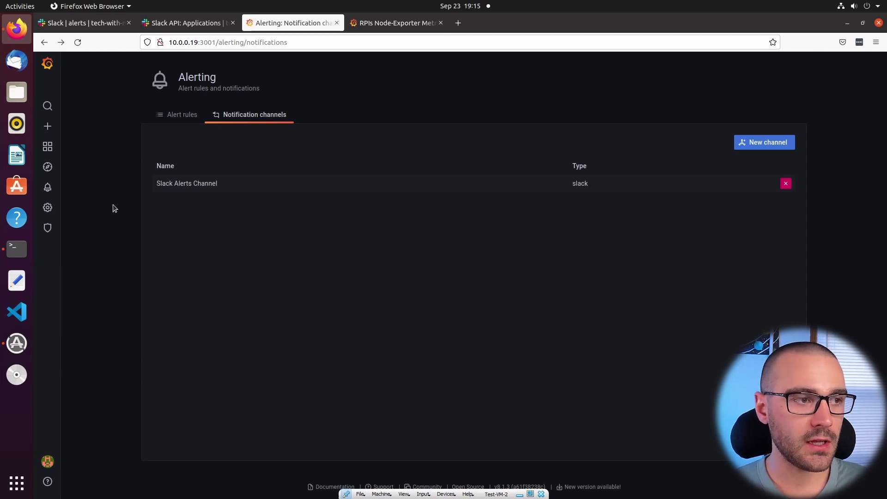
Open the RPIs Node-Exporter Metrics dashboard from the Grafana home page.
{"action": "mouse_move", "coordinate": [50, 152]}
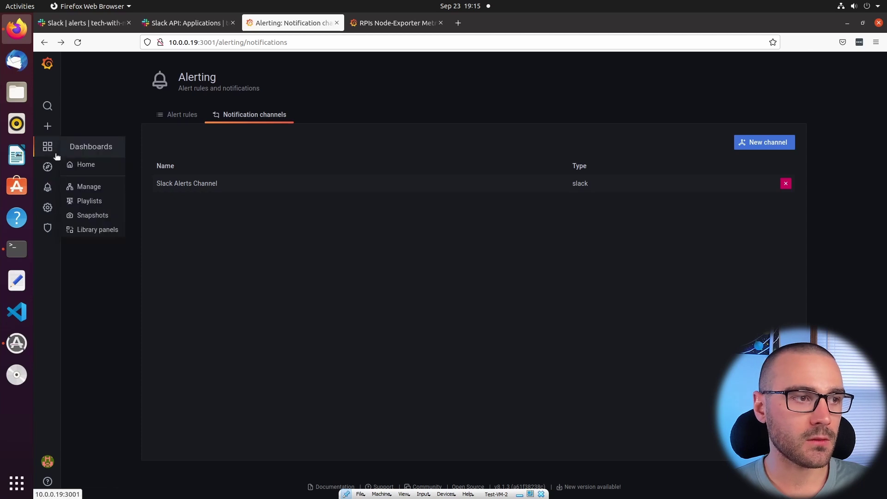
{"action": "left_click", "coordinate": [86, 167]}
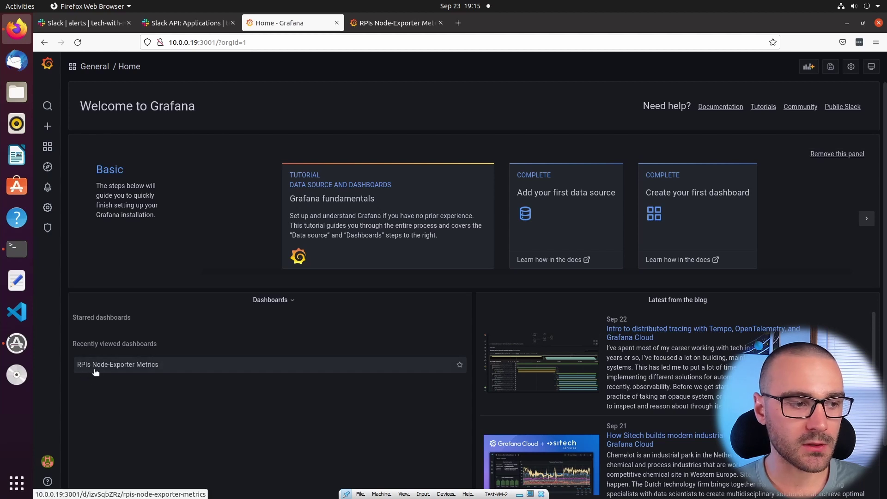
{"action": "left_click", "coordinate": [187, 370]}
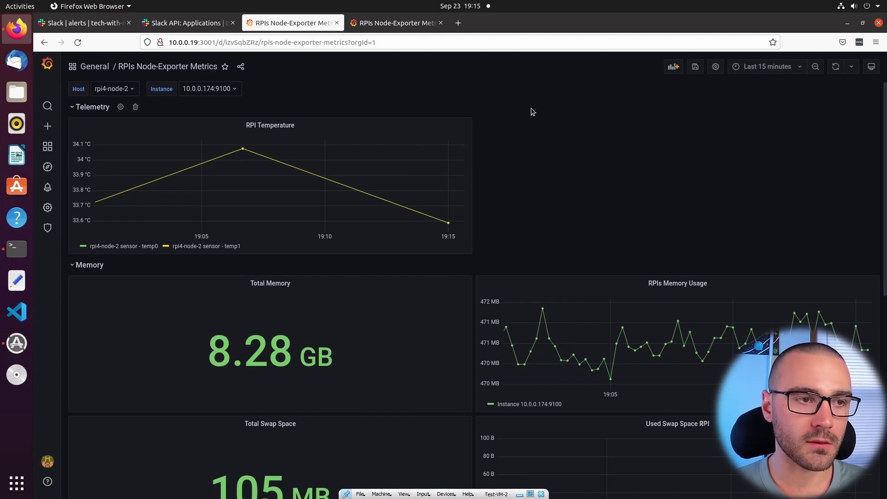
Open the "rpi4-node-2 - Percentage Disk Used" panel in the dashboard's Disk section for editing.
{"action": "scroll", "coordinate": [598, 134], "scroll_direction": "down", "scroll_amount": 1}
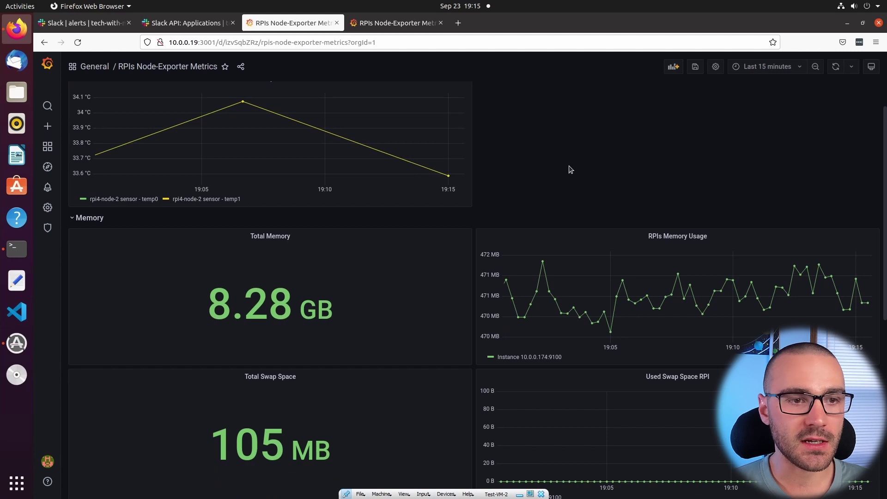
{"action": "scroll", "coordinate": [570, 169], "scroll_direction": "up", "scroll_amount": 1}
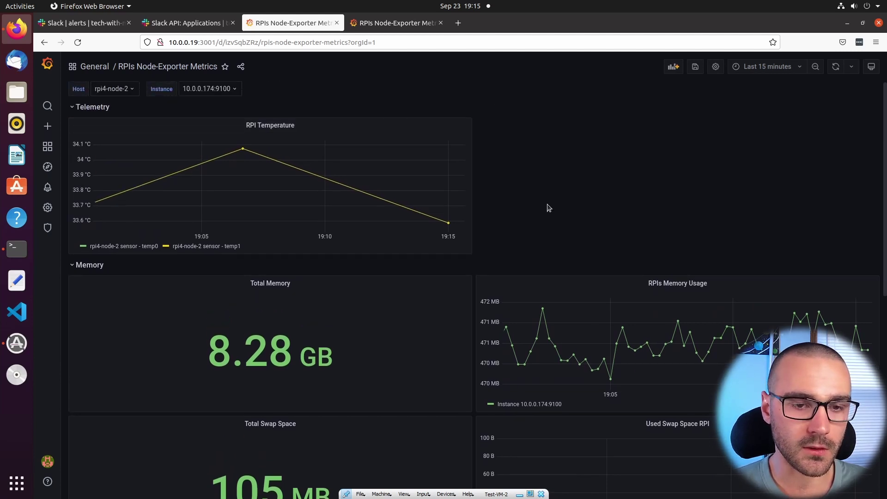
{"action": "scroll", "coordinate": [548, 206], "scroll_direction": "down", "scroll_amount": 3}
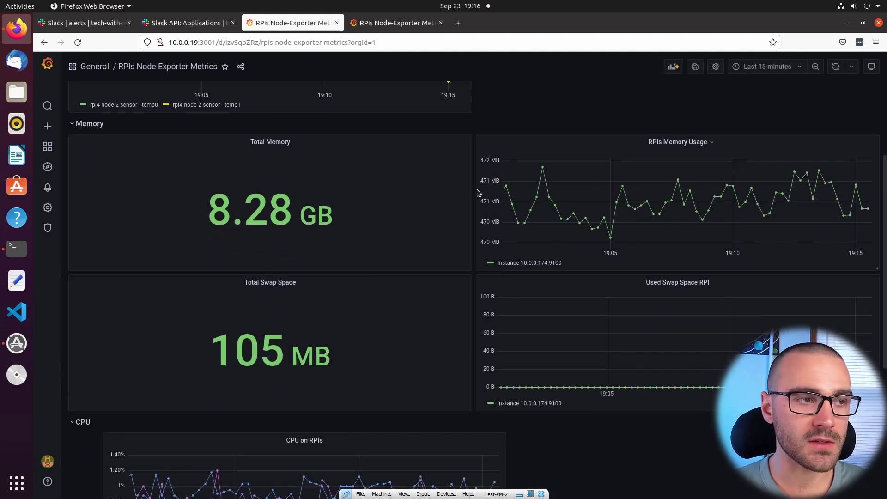
{"action": "scroll", "coordinate": [498, 158], "scroll_direction": "up", "scroll_amount": 1}
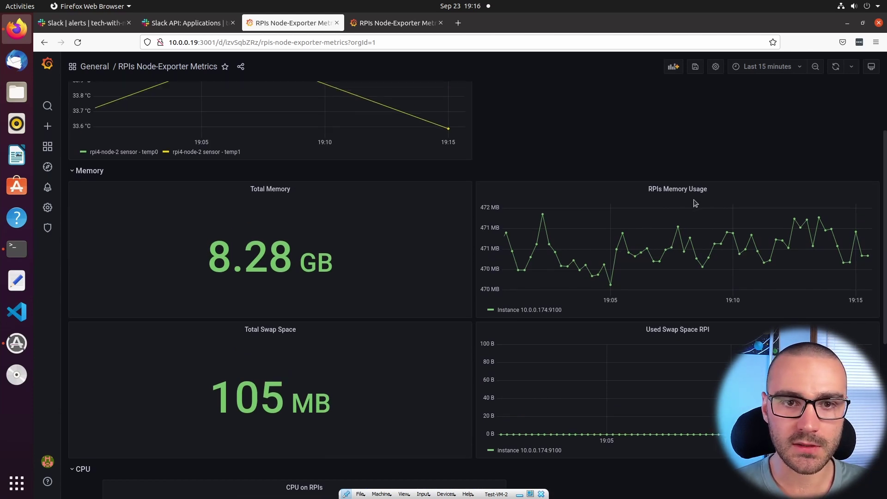
{"action": "scroll", "coordinate": [520, 249], "scroll_direction": "down", "scroll_amount": 2}
{"action": "scroll", "coordinate": [343, 337], "scroll_direction": "down", "scroll_amount": 3}
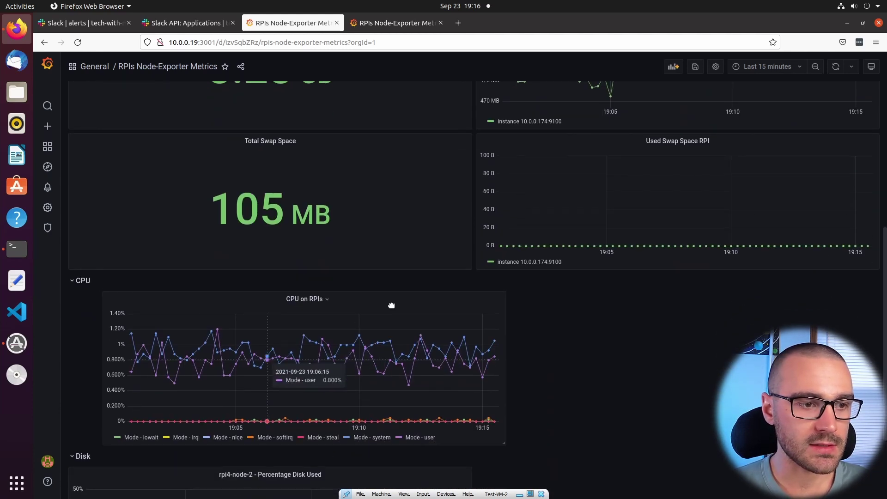
{"action": "scroll", "coordinate": [592, 295], "scroll_direction": "down", "scroll_amount": 3}
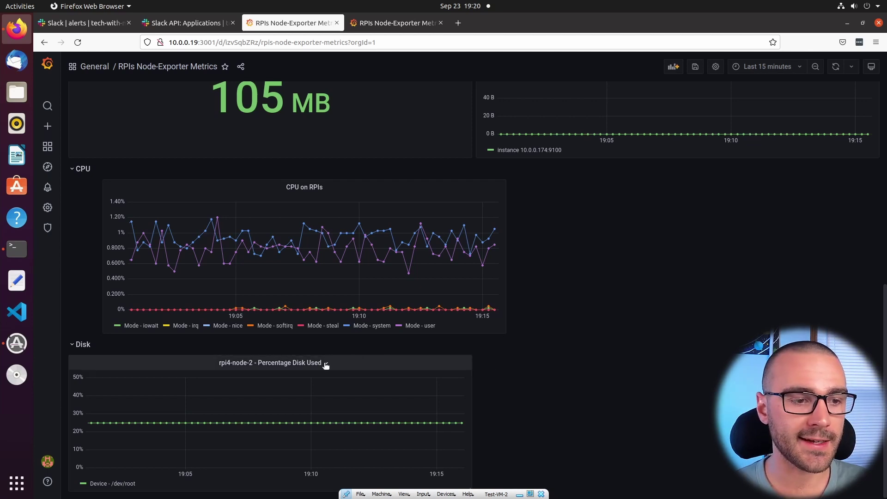
{"action": "left_click", "coordinate": [326, 364]}
{"action": "left_click", "coordinate": [306, 389]}
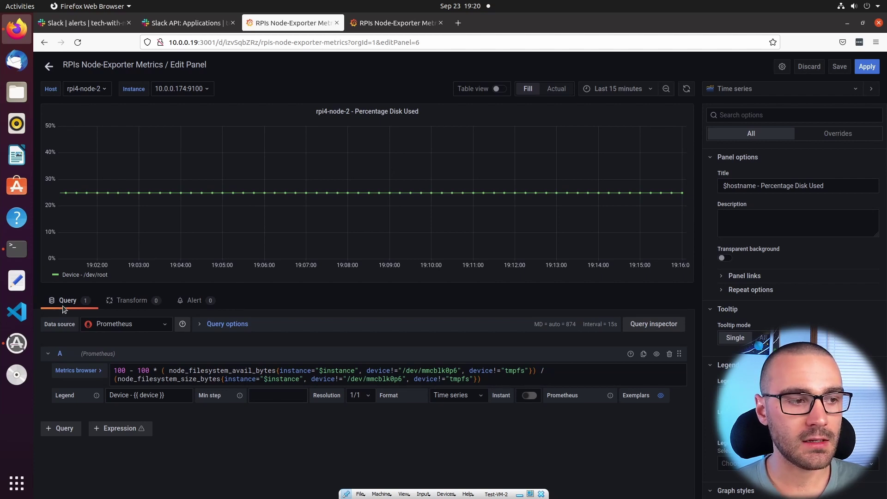
Check the disk usage panel's alert settings and its Host and Instance template variables.
{"action": "left_click", "coordinate": [190, 306]}
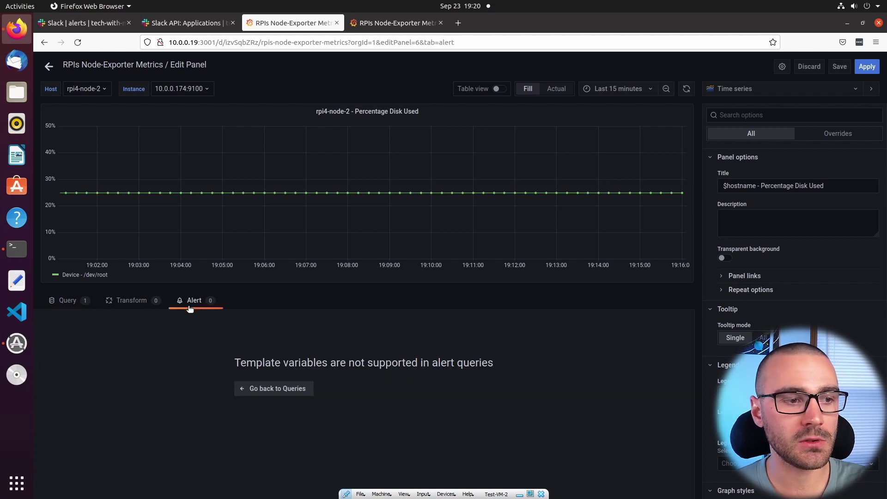
{"action": "left_click_drag", "start_coordinate": [236, 363], "coordinate": [422, 365]}
{"action": "left_click", "coordinate": [422, 365]}
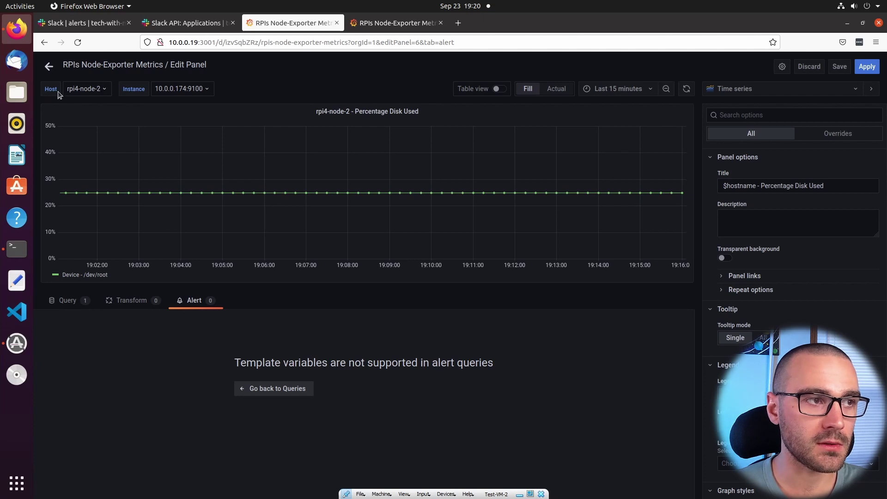
{"action": "left_click", "coordinate": [97, 90]}
{"action": "left_click", "coordinate": [246, 87]}
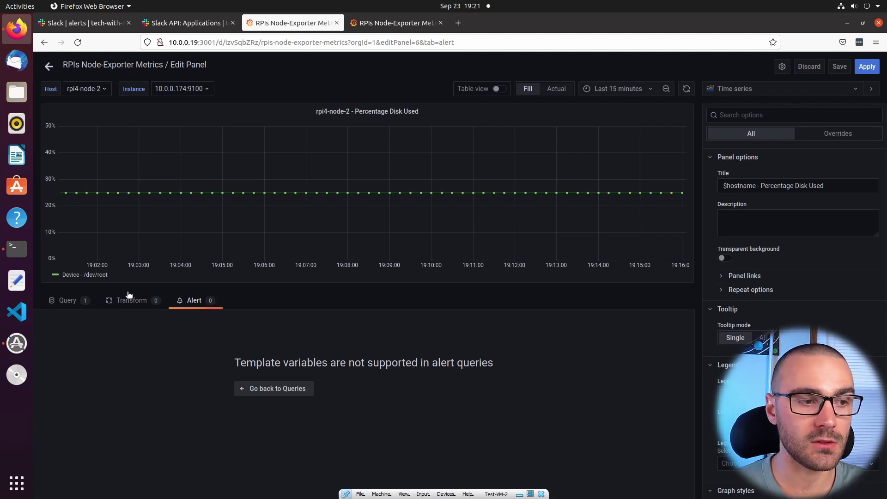
Examine the disk usage query for its instance variable and device filters, and compare it with the alert settings.
{"action": "left_click", "coordinate": [74, 302]}
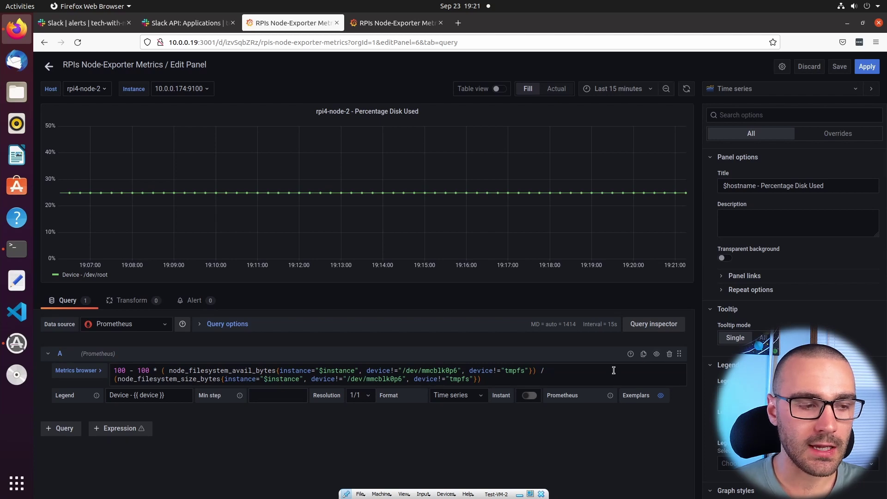
{"action": "key", "text": "ctrl+a"}
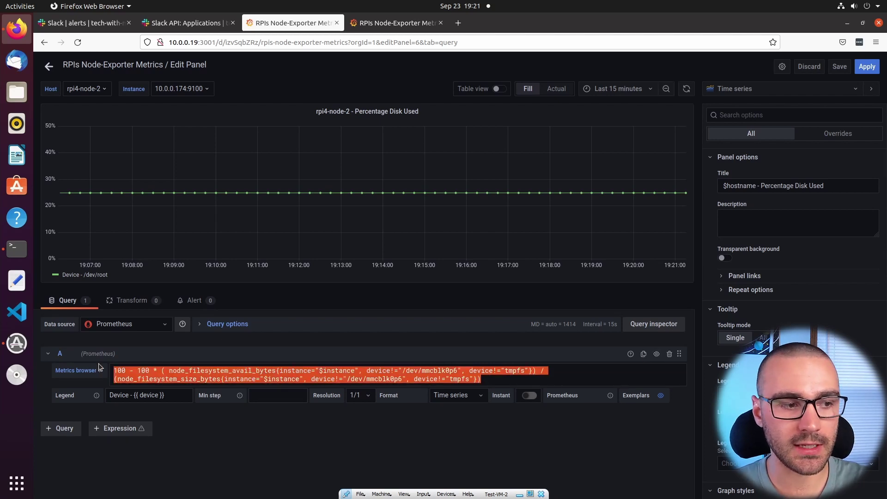
{"action": "left_click", "coordinate": [329, 371]}
{"action": "left_click_drag", "start_coordinate": [396, 371], "coordinate": [472, 373]}
{"action": "left_click", "coordinate": [471, 374]}
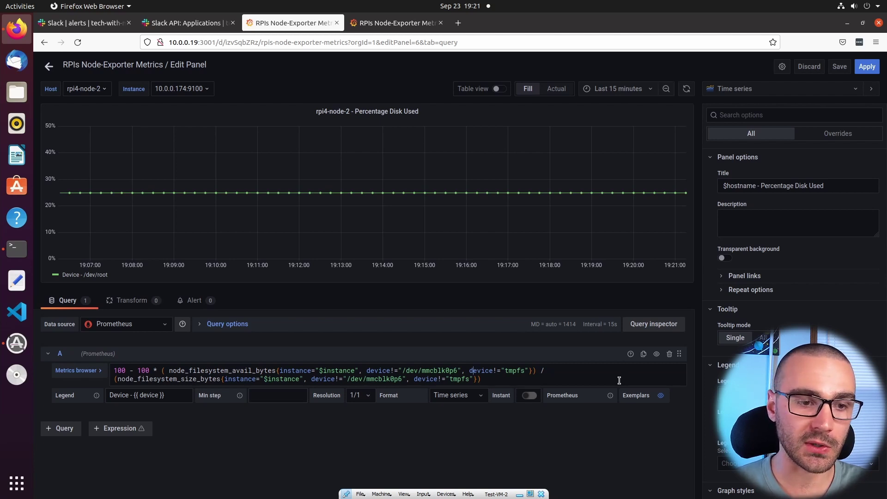
{"action": "left_click", "coordinate": [195, 301]}
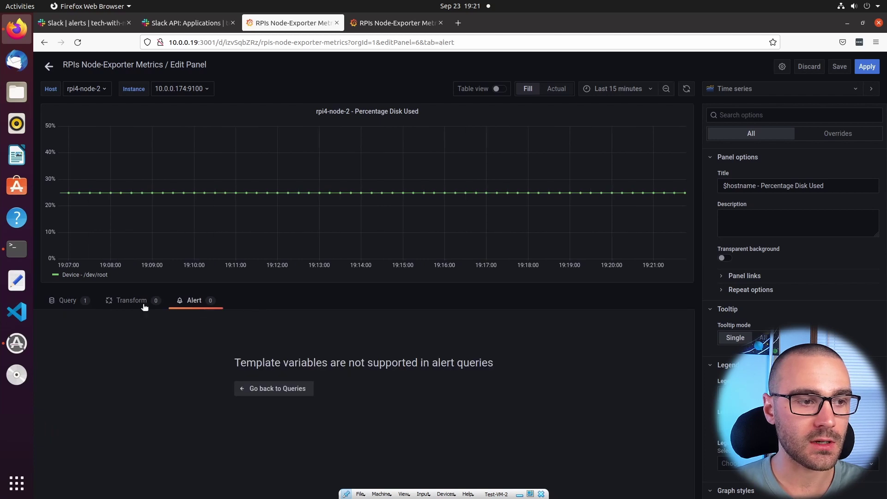
{"action": "left_click", "coordinate": [68, 301]}
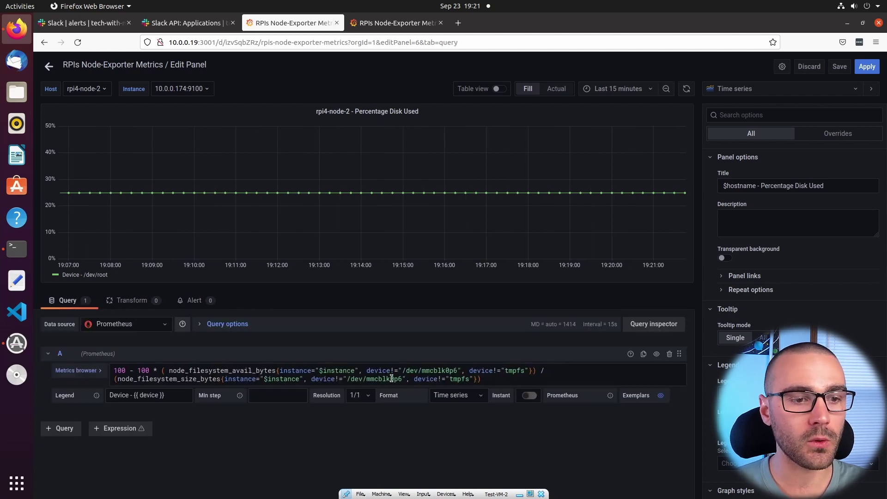
Copy the panel's entire Prometheus disk usage query.
{"action": "key", "text": "ctrl+a"}
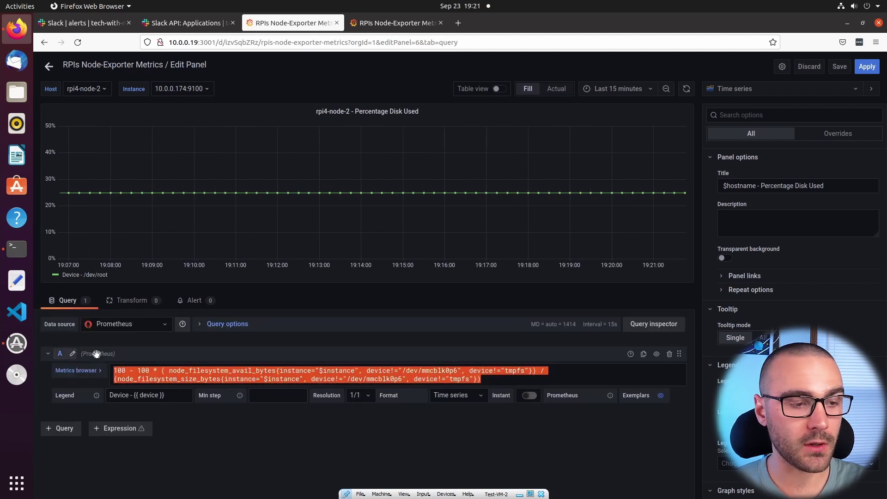
{"action": "right_click", "coordinate": [340, 366]}
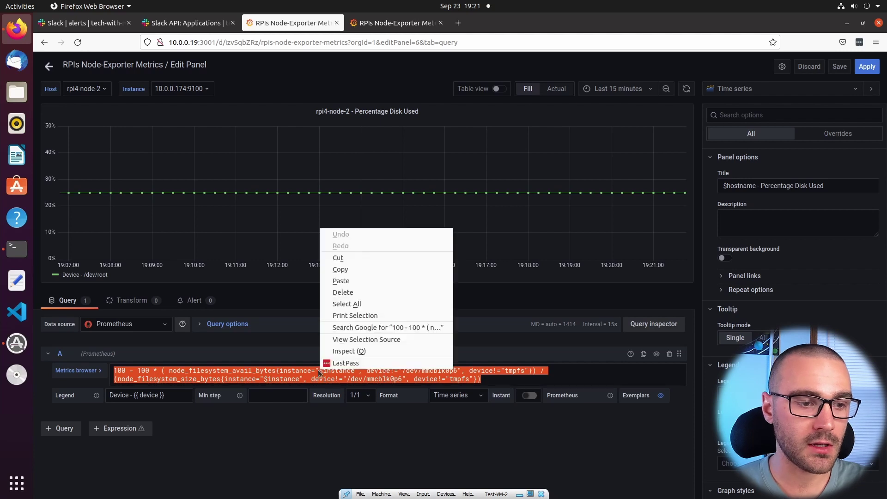
{"action": "left_click", "coordinate": [364, 265]}
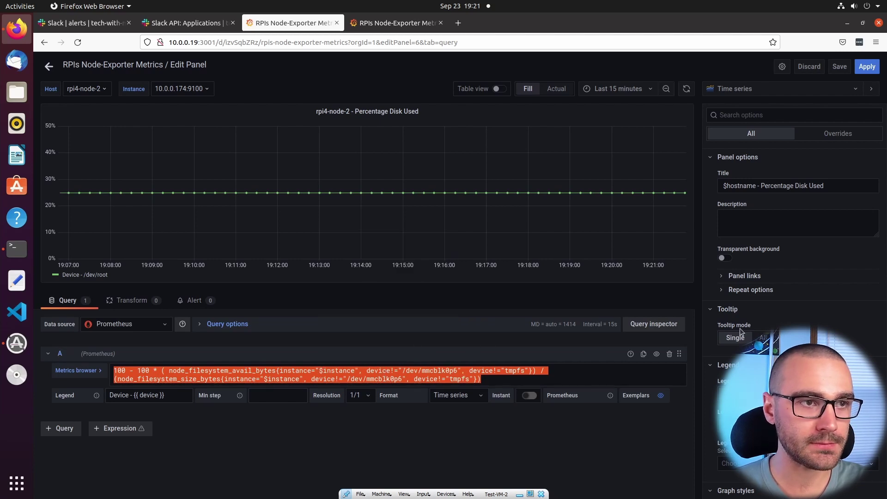
Create a new dashboard with an empty panel and paste the copied disk usage query into that panel.
{"action": "left_click", "coordinate": [49, 67]}
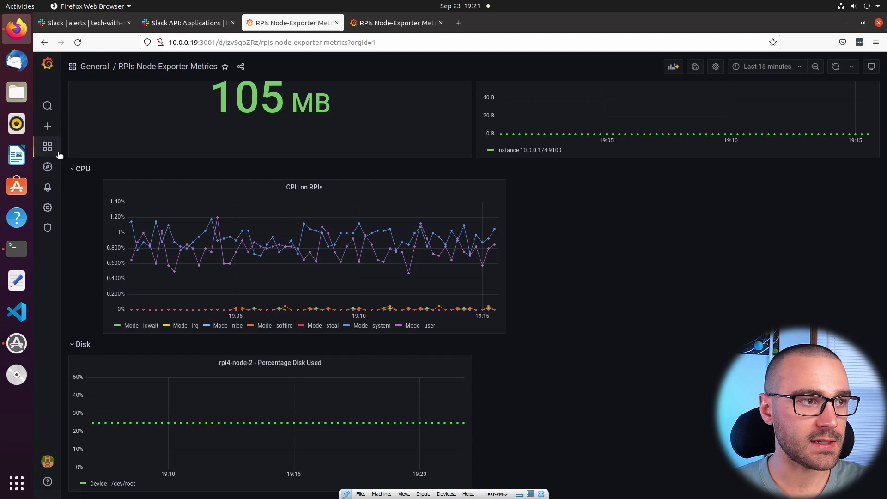
{"action": "mouse_move", "coordinate": [46, 130]}
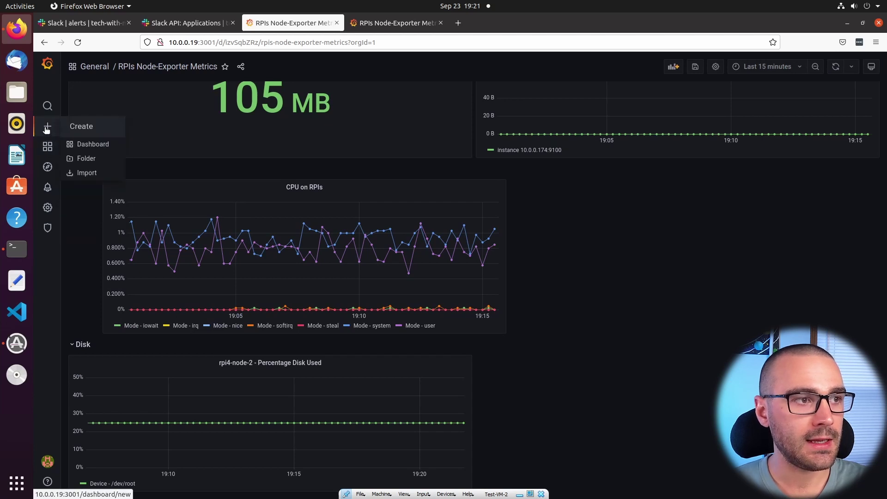
{"action": "left_click", "coordinate": [91, 146]}
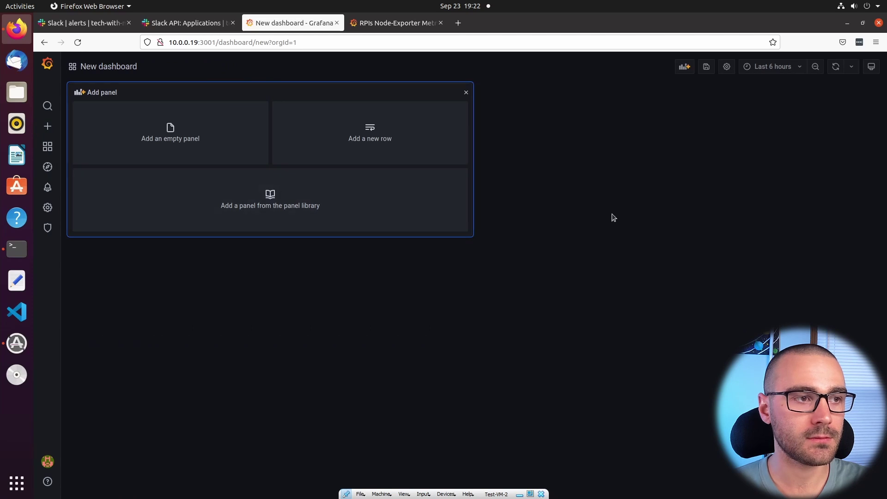
{"action": "left_click", "coordinate": [182, 112]}
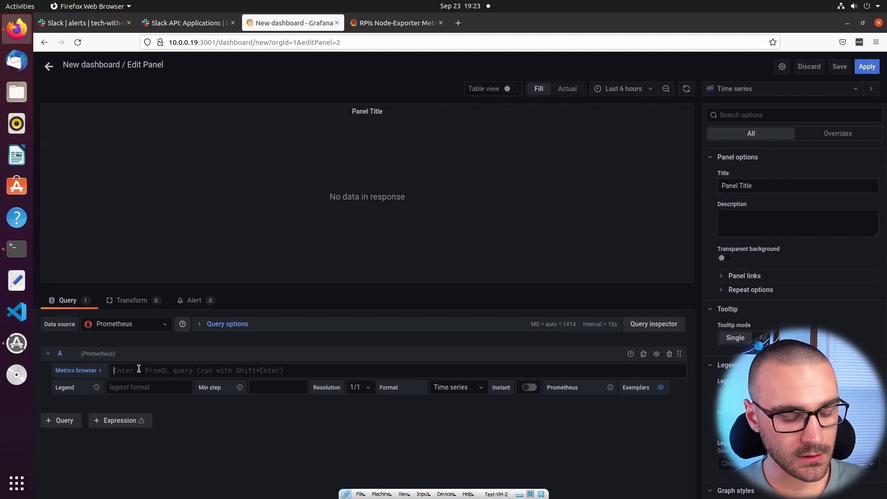
{"action": "key", "text": "ctrl+v"}
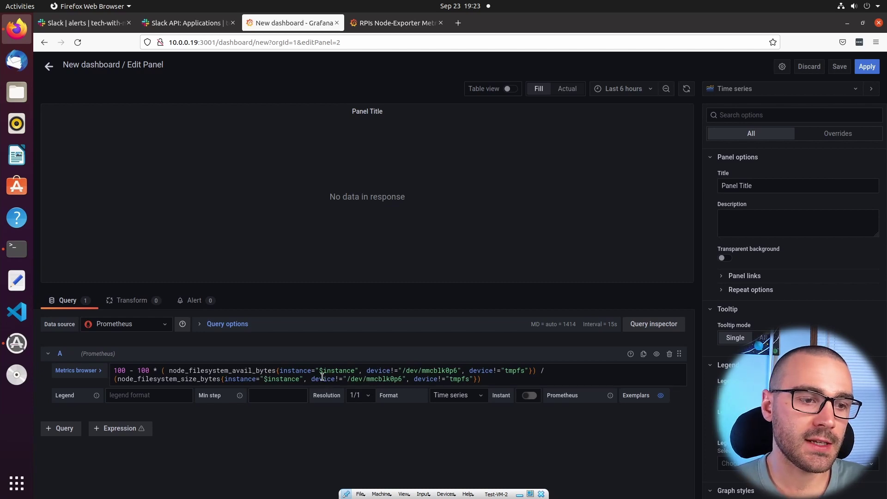
Remove the instance="$instance" filter from both filesystem metrics in the query and run it.
{"action": "left_click_drag", "start_coordinate": [319, 370], "coordinate": [353, 370]}
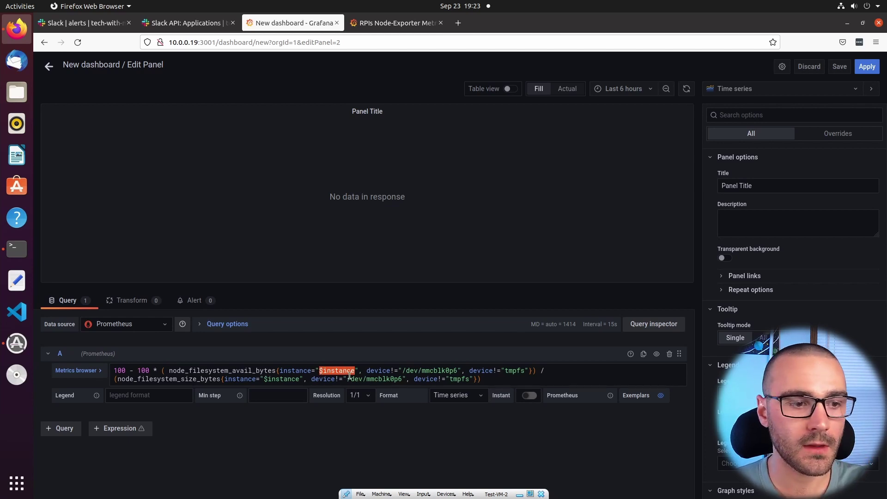
{"action": "left_click_drag", "start_coordinate": [363, 370], "coordinate": [279, 371]}
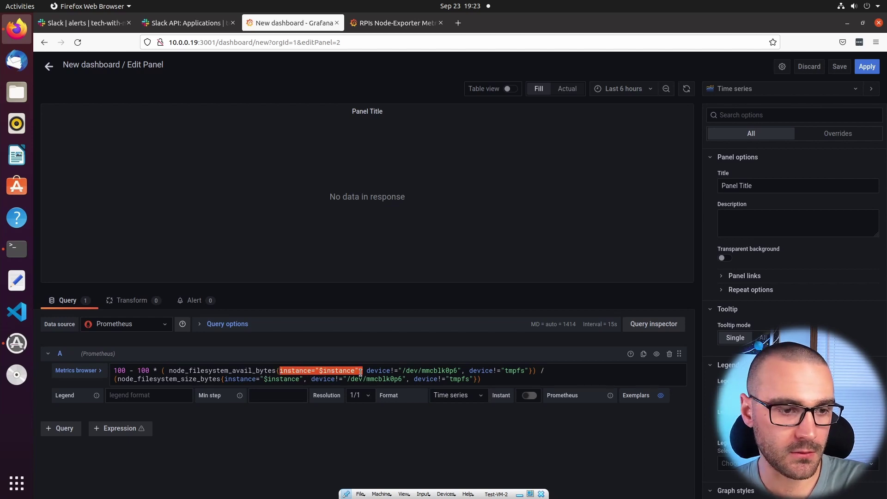
{"action": "key", "text": "BackSpace"}
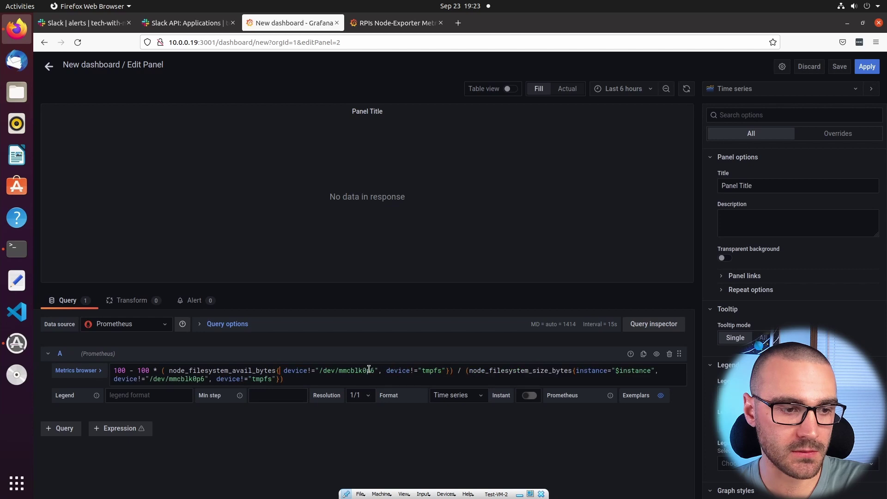
{"action": "key", "text": "BackSpace"}
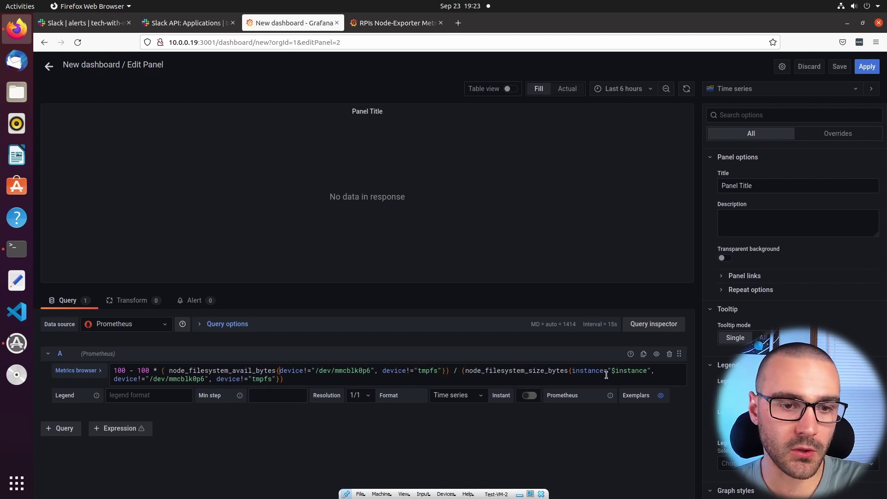
{"action": "left_click_drag", "start_coordinate": [659, 372], "coordinate": [576, 372]}
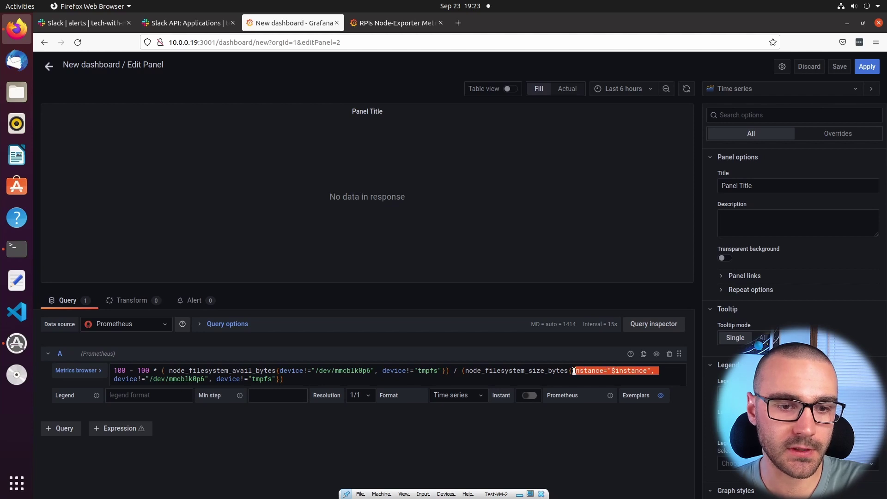
{"action": "key", "text": "BackSpace"}
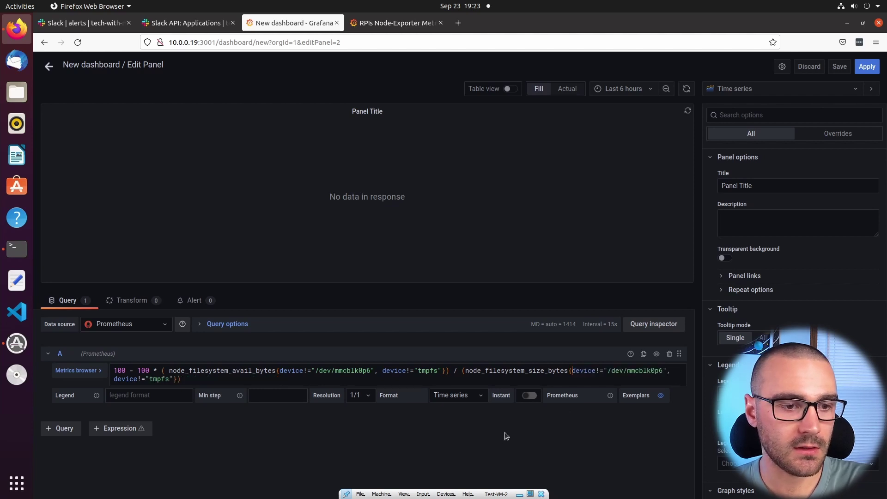
{"action": "left_click", "coordinate": [503, 435]}
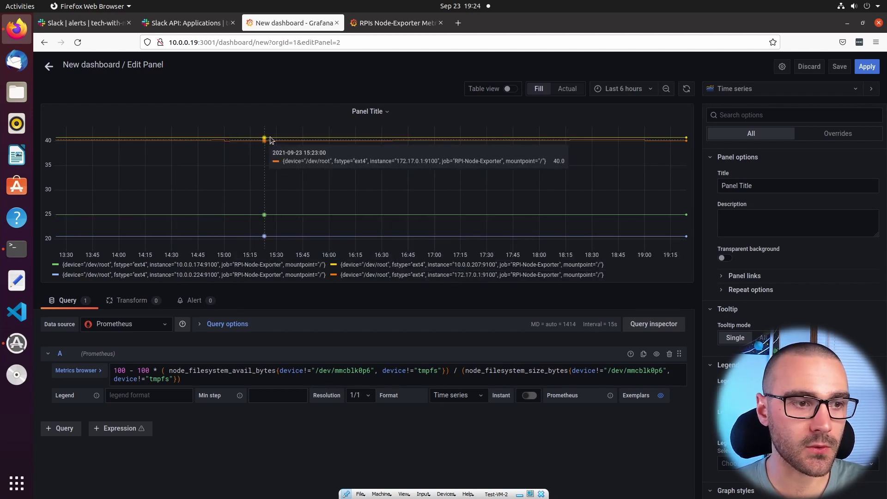
Set the query's legend format to "Instance {{ instance }} - Device {{ device }}".
{"action": "left_click", "coordinate": [137, 395]}
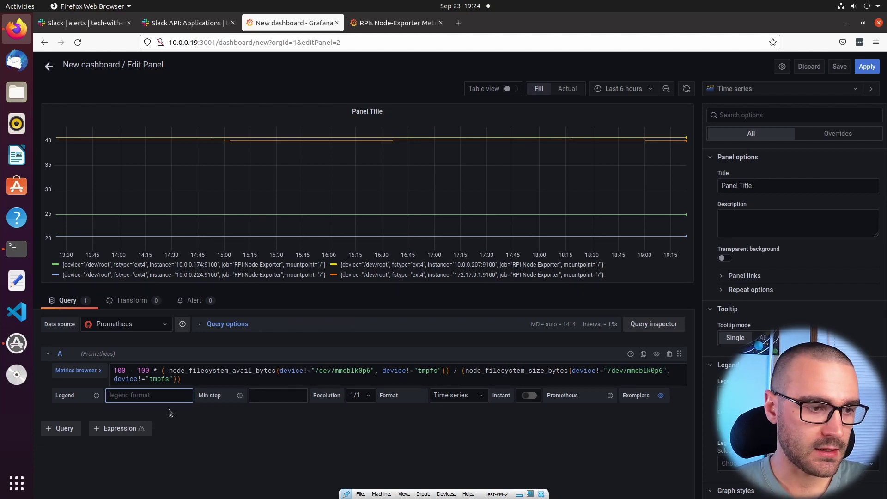
{"action": "type", "text": "{{"}
{"action": "key", "text": "BackSpace"}
{"action": "key", "text": "BackSpace"}
{"action": "type", "text": "Instance"}
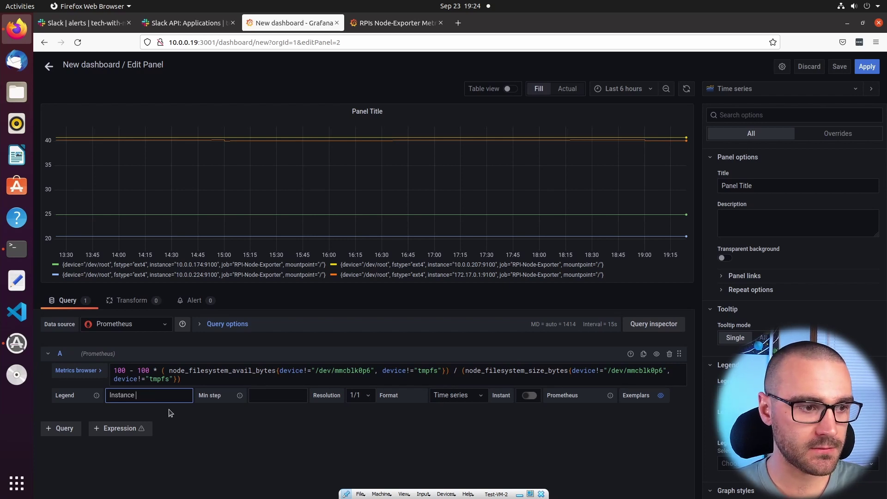
{"action": "type", "text": " {{ instance"}
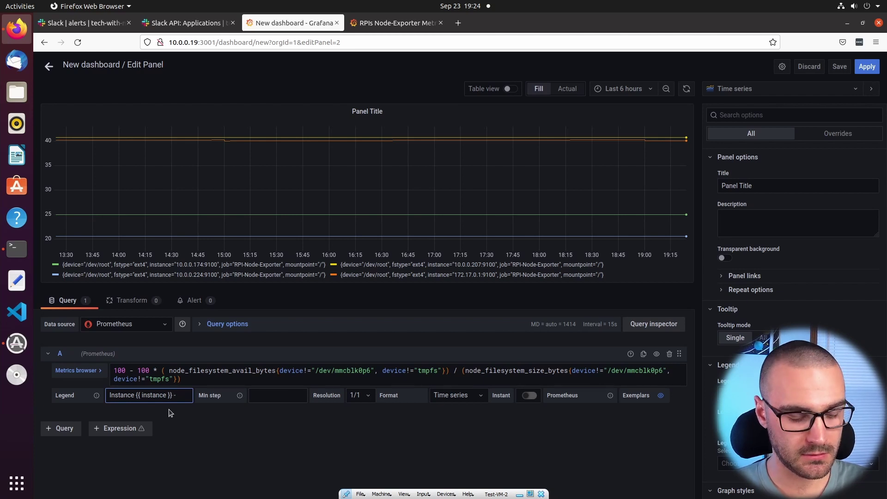
{"action": "type", "text": "}} - Device {{ device"}
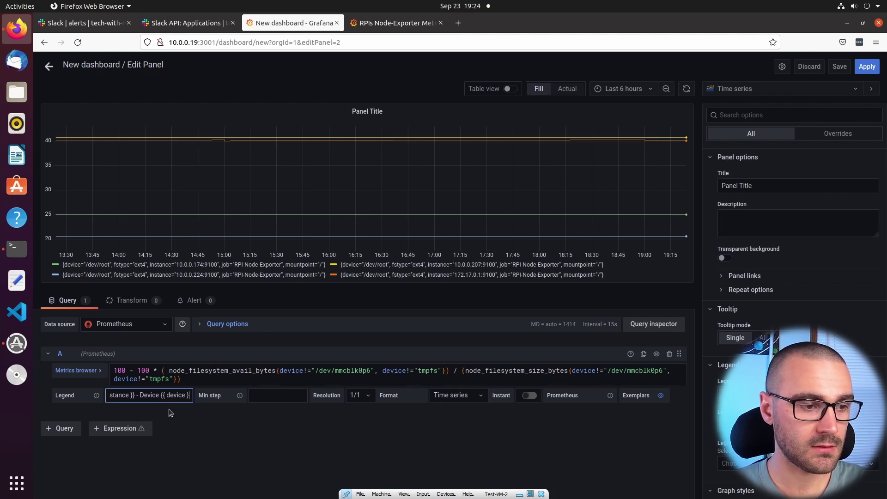
{"action": "type", "text": " }}"}
{"action": "left_click", "coordinate": [246, 436]}
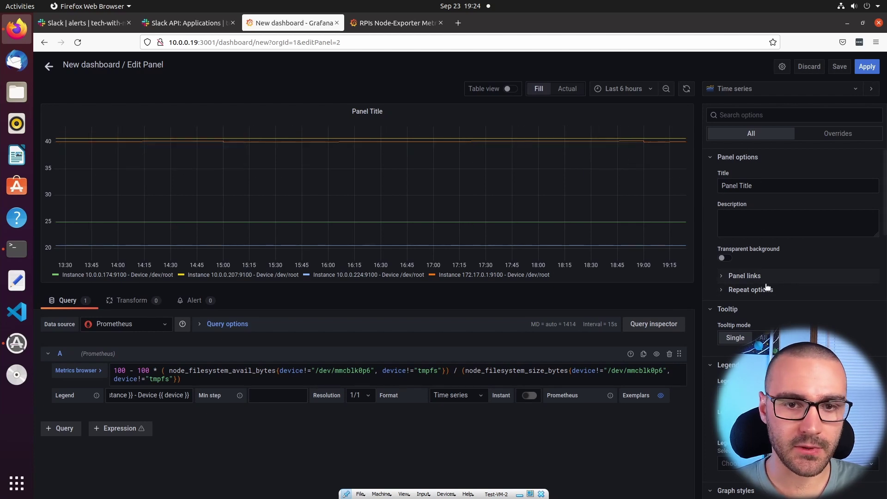
Set the panel's standard unit to Percent (0-100).
{"action": "scroll", "coordinate": [767, 286], "scroll_direction": "down", "scroll_amount": 10}
{"action": "scroll", "coordinate": [795, 277], "scroll_direction": "down", "scroll_amount": 5}
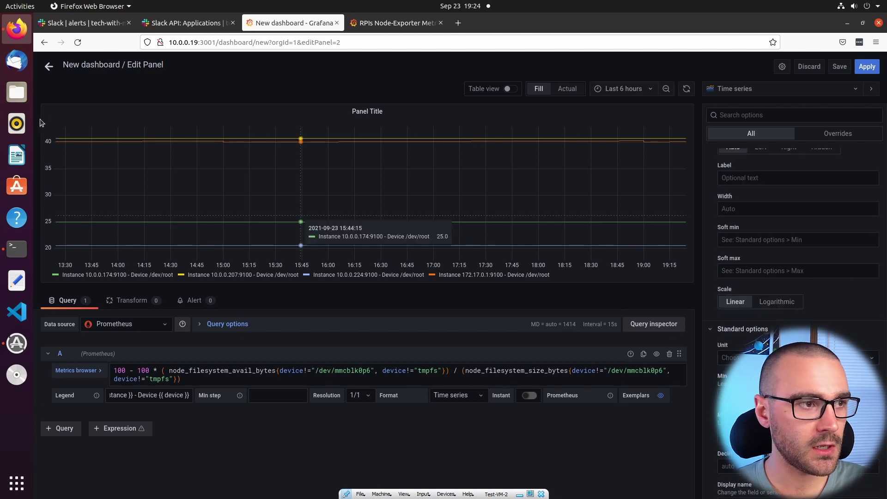
{"action": "left_click", "coordinate": [762, 359]}
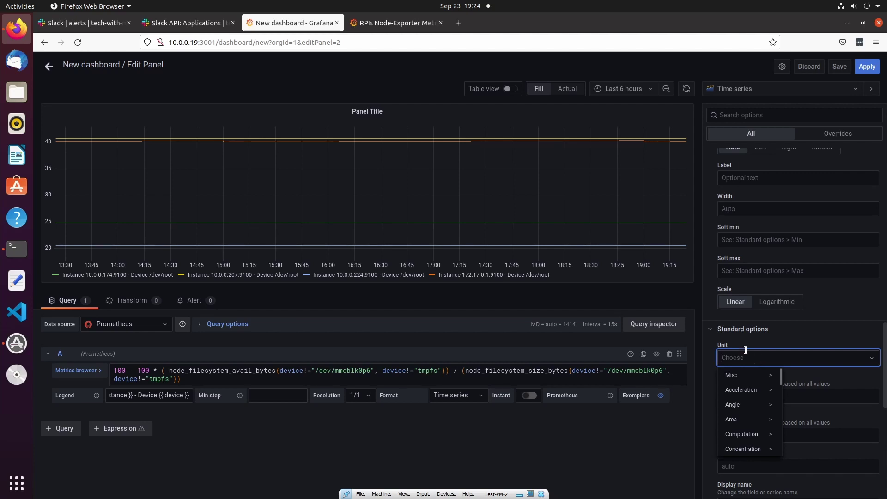
{"action": "left_click", "coordinate": [732, 330]}
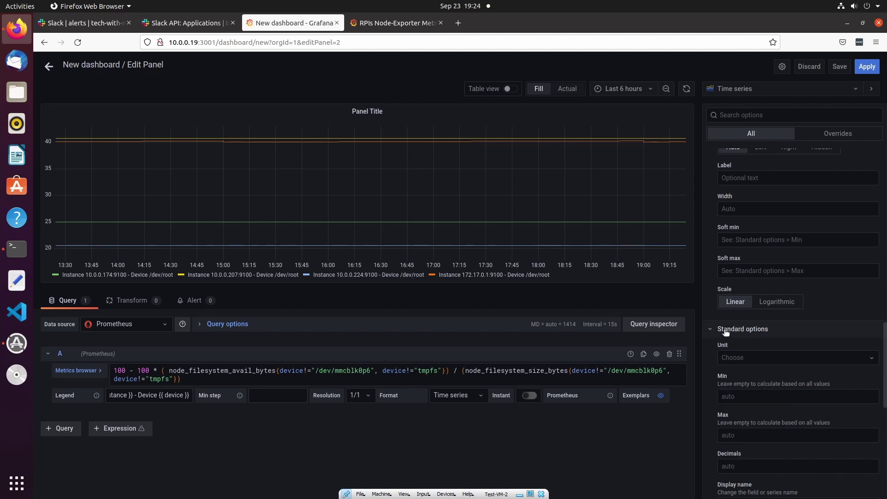
{"action": "left_click", "coordinate": [786, 330]}
{"action": "left_click", "coordinate": [759, 360]}
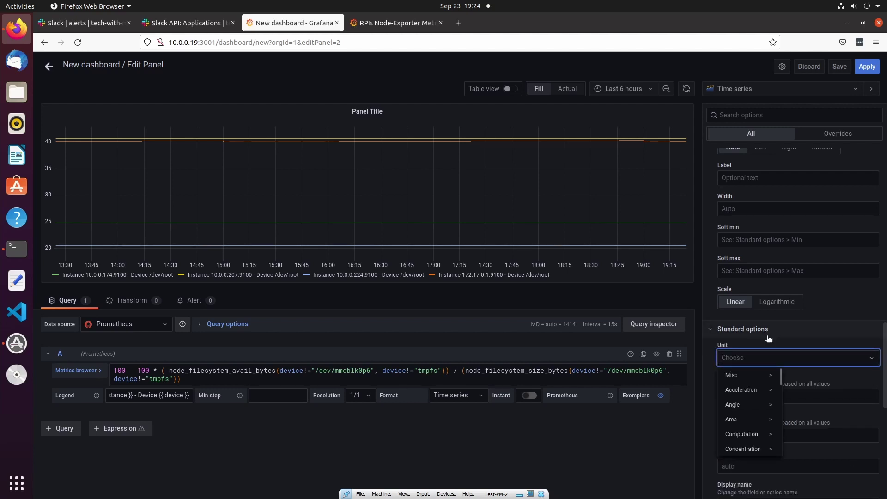
{"action": "type", "text": "percen"}
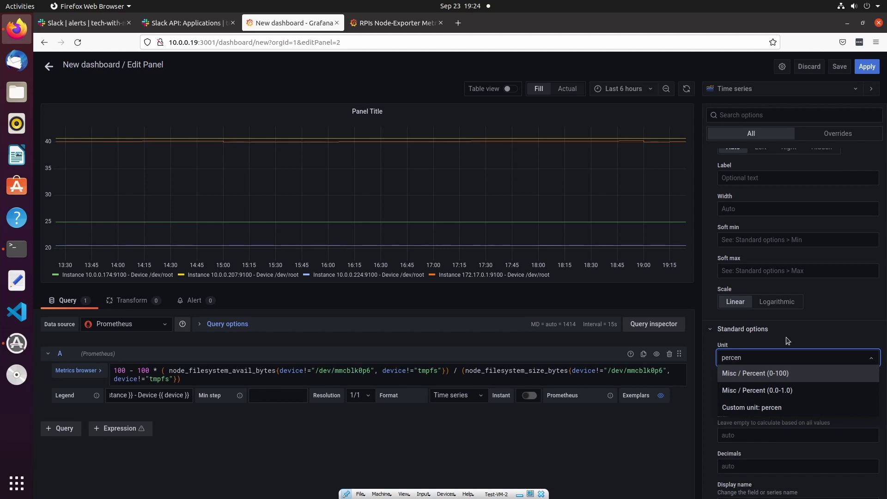
{"action": "left_click", "coordinate": [796, 375]}
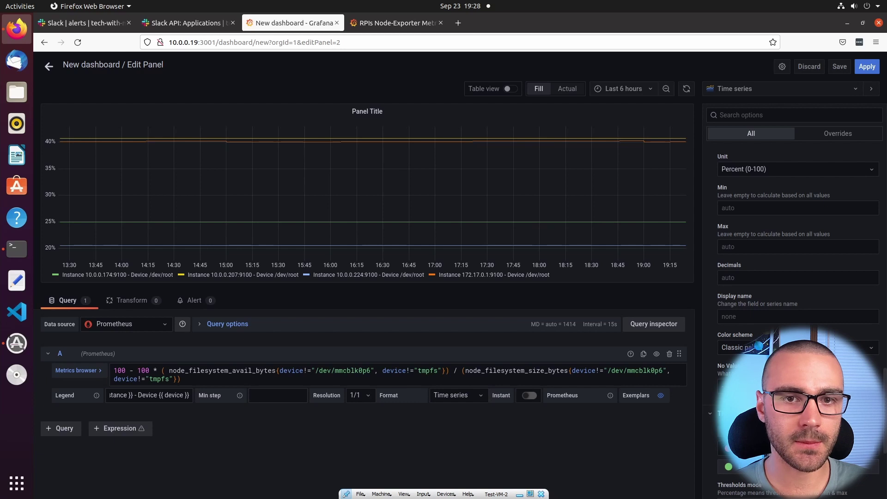
Title the panel "RPI Disk Usage".
{"action": "scroll", "coordinate": [764, 203], "scroll_direction": "up", "scroll_amount": 10}
{"action": "left_click_drag", "start_coordinate": [766, 184], "coordinate": [660, 187]}
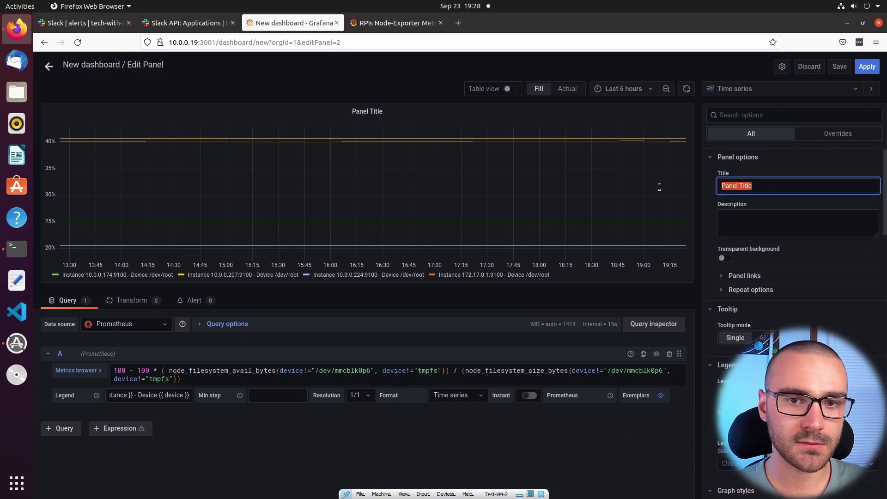
{"action": "type", "text": "RPI Disk Usage"}
{"action": "left_click", "coordinate": [402, 428]}
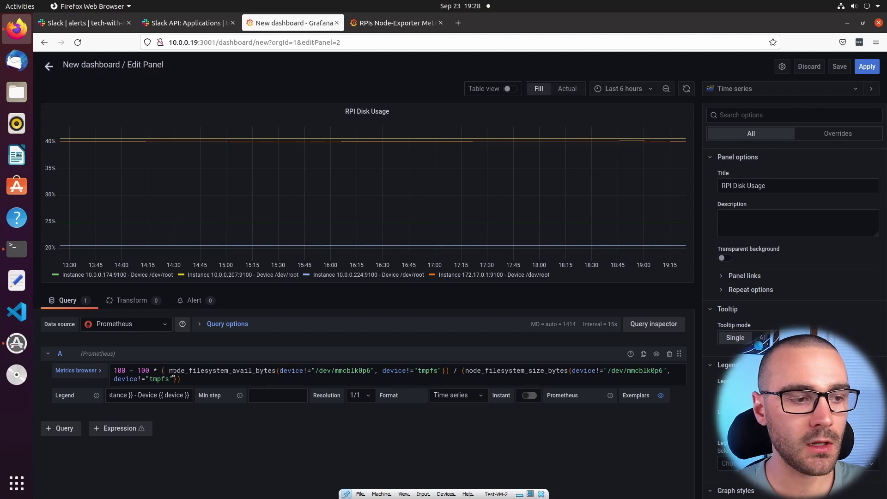
Examine the disk usage query's available-bytes and size-bytes metrics, the division between them, and their device exclusion filters.
{"action": "left_click_drag", "start_coordinate": [169, 371], "coordinate": [279, 371]}
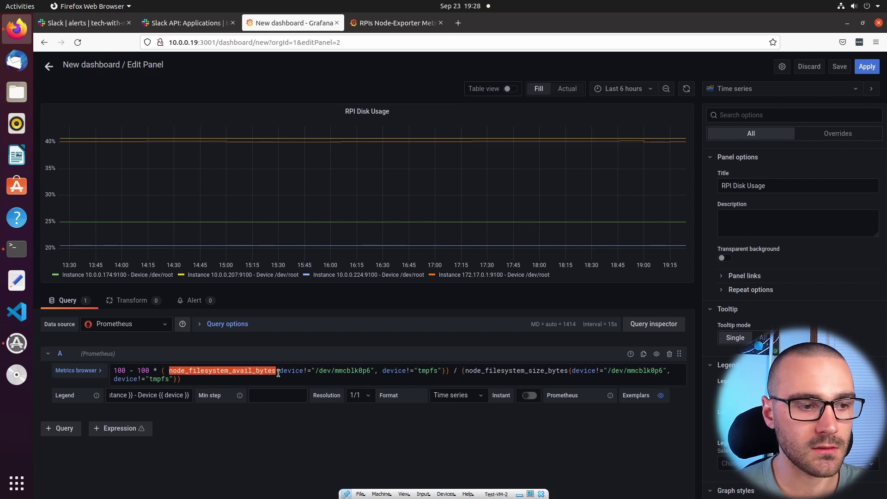
{"action": "left_click", "coordinate": [278, 373]}
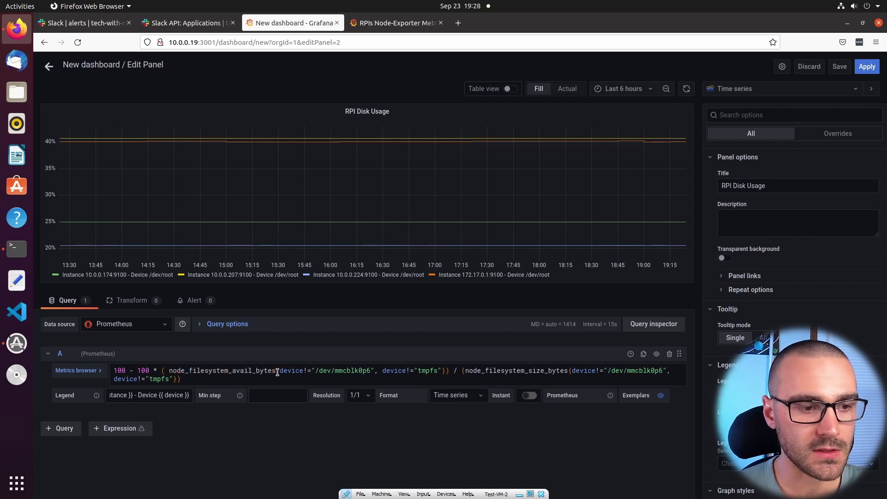
{"action": "left_click_drag", "start_coordinate": [282, 371], "coordinate": [439, 372]}
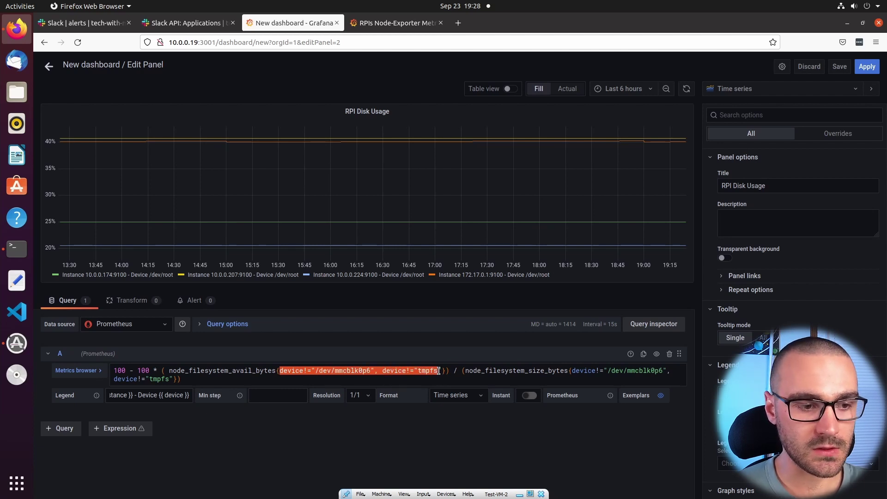
{"action": "left_click", "coordinate": [287, 370]}
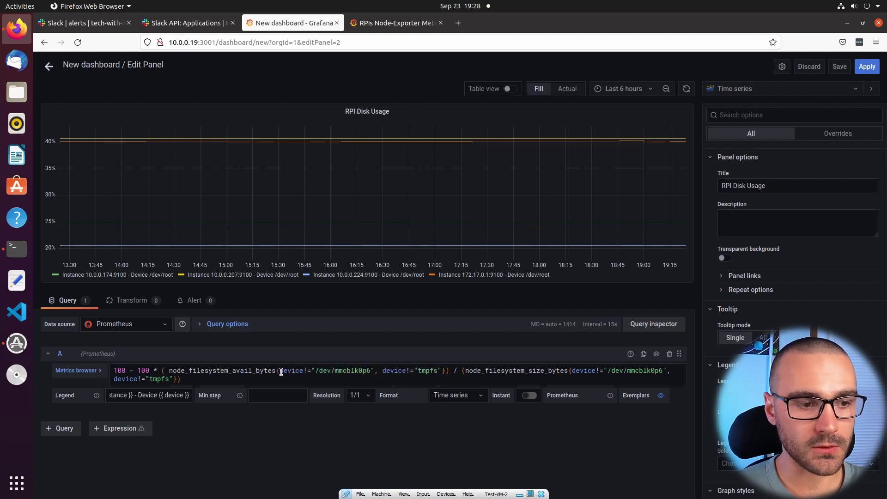
{"action": "left_click_drag", "start_coordinate": [281, 372], "coordinate": [340, 371]}
{"action": "left_click_drag", "start_coordinate": [279, 371], "coordinate": [369, 373]}
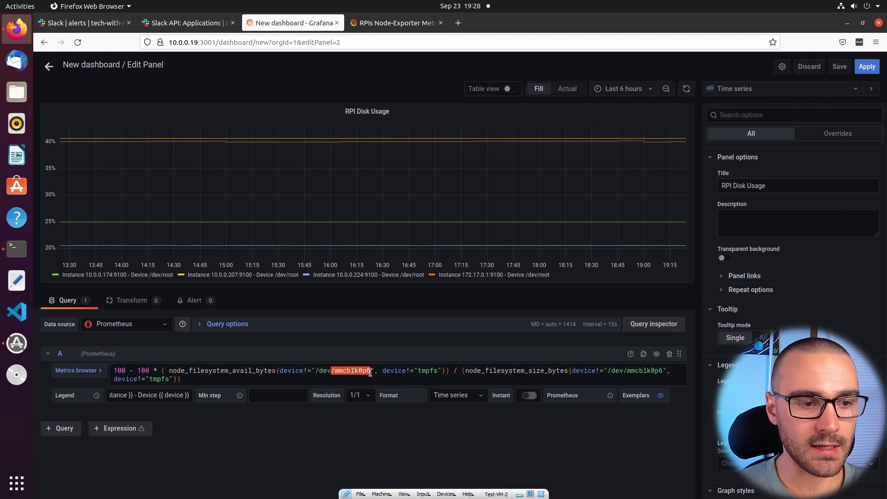
{"action": "left_click", "coordinate": [385, 372]}
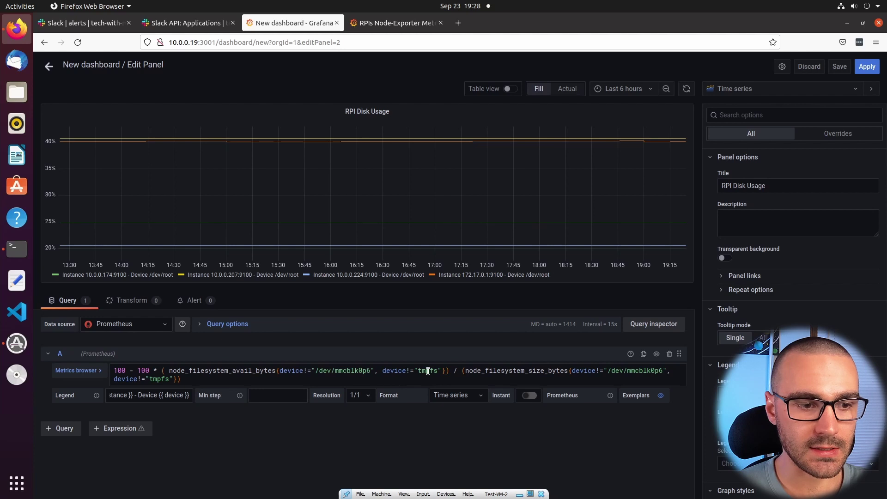
{"action": "left_click_drag", "start_coordinate": [380, 371], "coordinate": [446, 372]}
{"action": "left_click", "coordinate": [446, 372]}
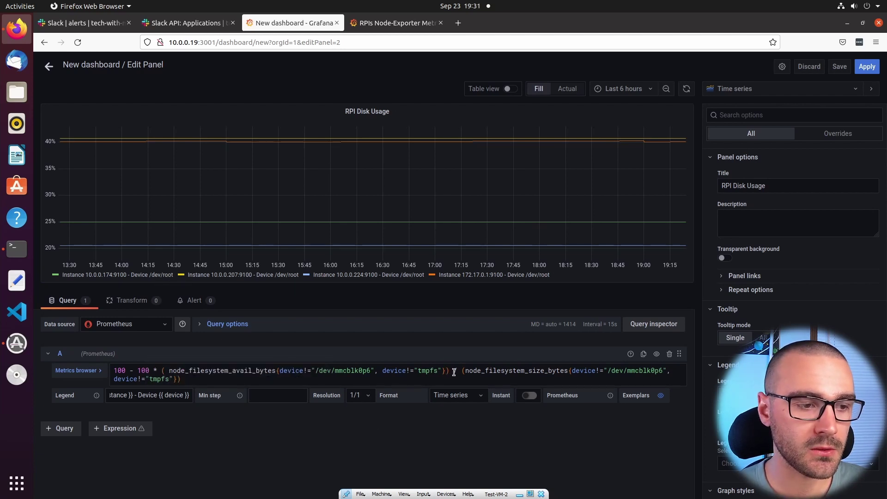
{"action": "double_click", "coordinate": [456, 371]}
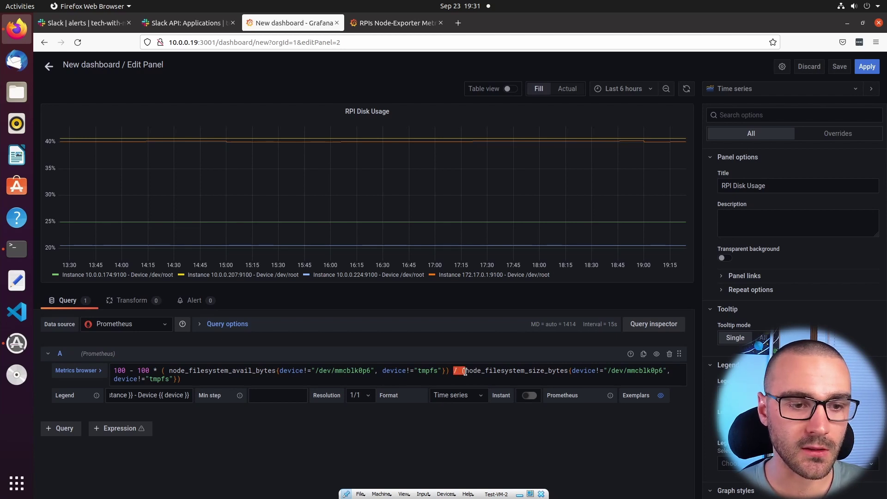
{"action": "left_click_drag", "start_coordinate": [465, 371], "coordinate": [567, 370]}
{"action": "left_click", "coordinate": [568, 370]}
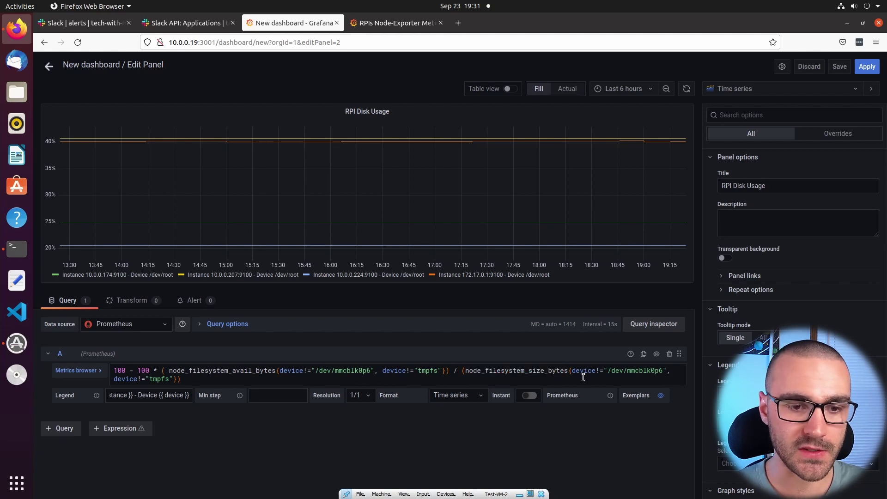
{"action": "left_click_drag", "start_coordinate": [569, 371], "coordinate": [676, 370]}
{"action": "left_click", "coordinate": [676, 371]}
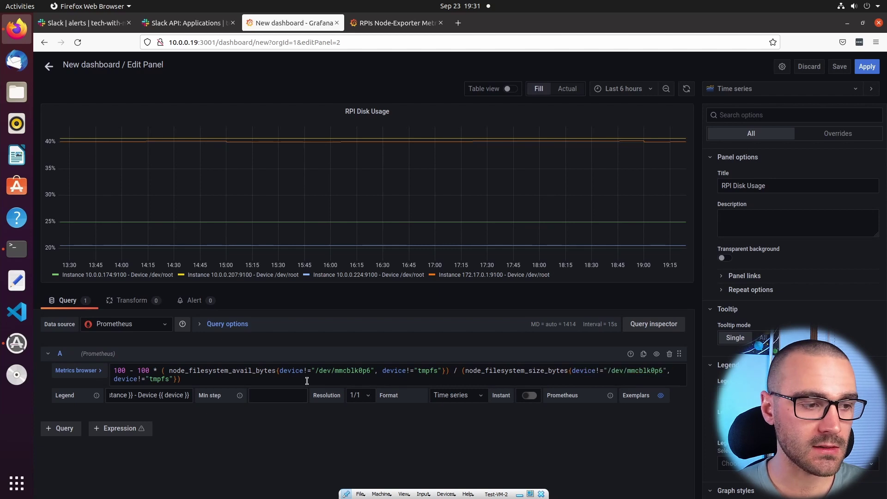
{"action": "left_click_drag", "start_coordinate": [177, 378], "coordinate": [151, 376]}
{"action": "left_click", "coordinate": [152, 376]}
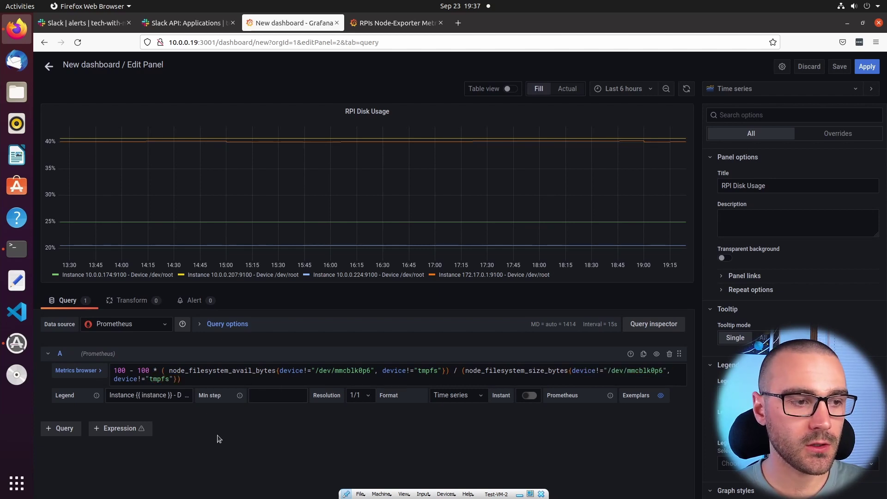
Create an alert rule for the panel and name it "RPI Disk Usage Alert".
{"action": "left_click", "coordinate": [190, 303]}
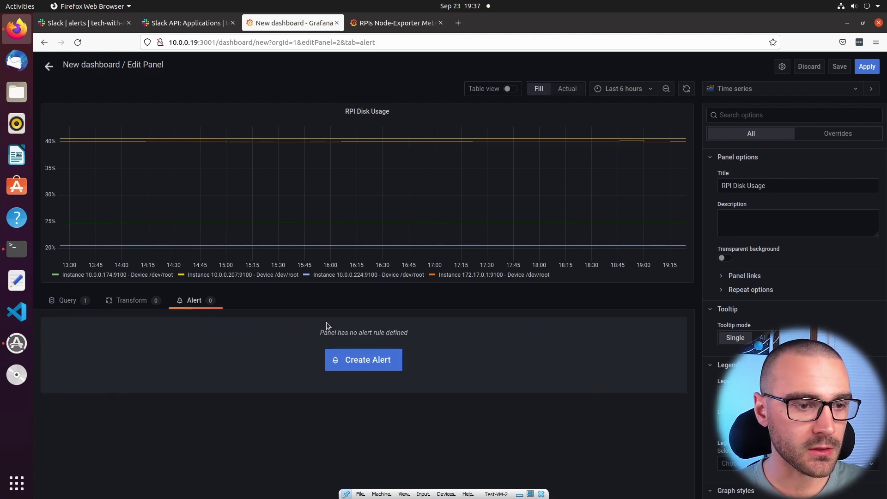
{"action": "left_click", "coordinate": [375, 361]}
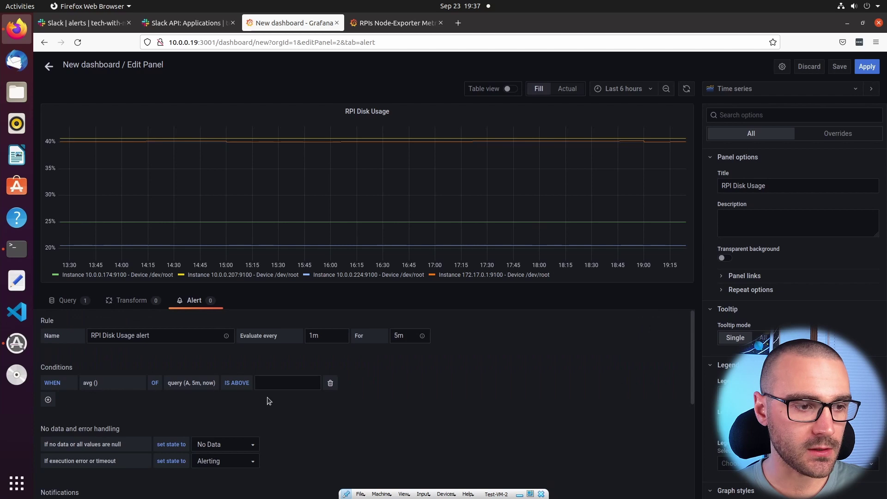
{"action": "left_click", "coordinate": [140, 336]}
{"action": "key", "text": "BackSpace"}
{"action": "type", "text": "A"}
{"action": "left_click", "coordinate": [159, 366]}
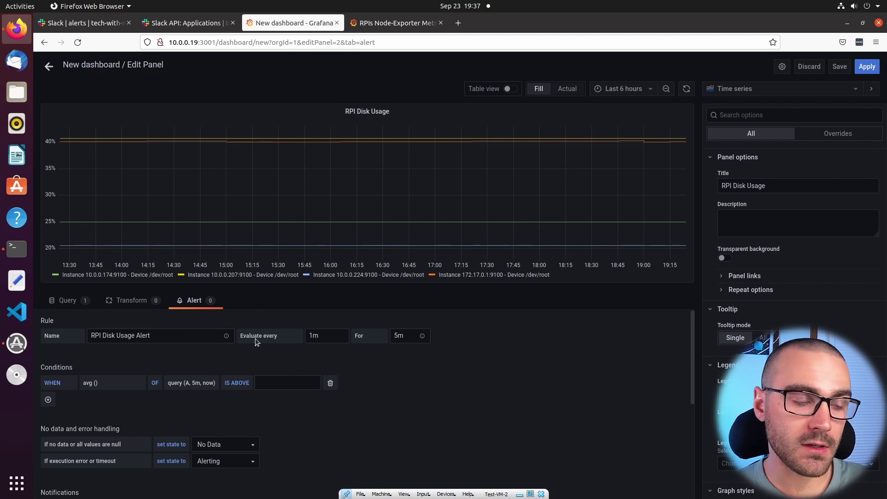
Set the alert rule to evaluate every 10s for 1m.
{"action": "left_click", "coordinate": [322, 337]}
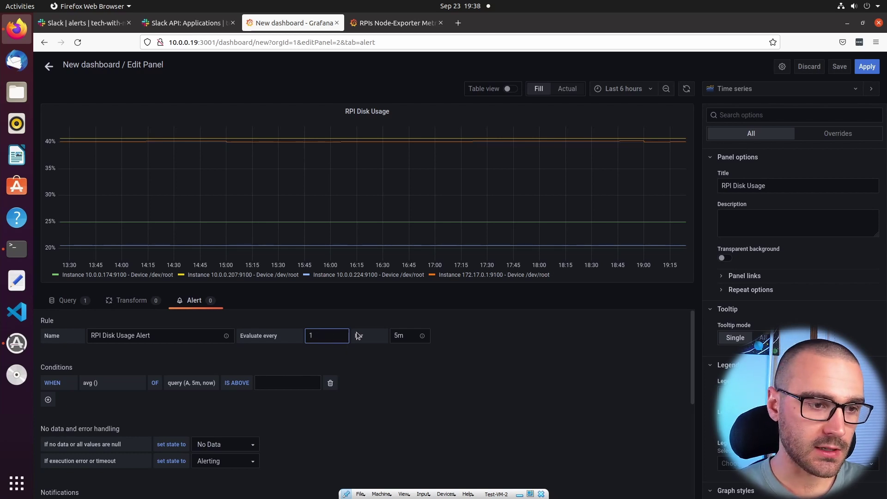
{"action": "left_click", "coordinate": [405, 335]}
{"action": "key", "text": "BackSpace"}
{"action": "key", "text": "BackSpace"}
{"action": "type", "text": "1"}
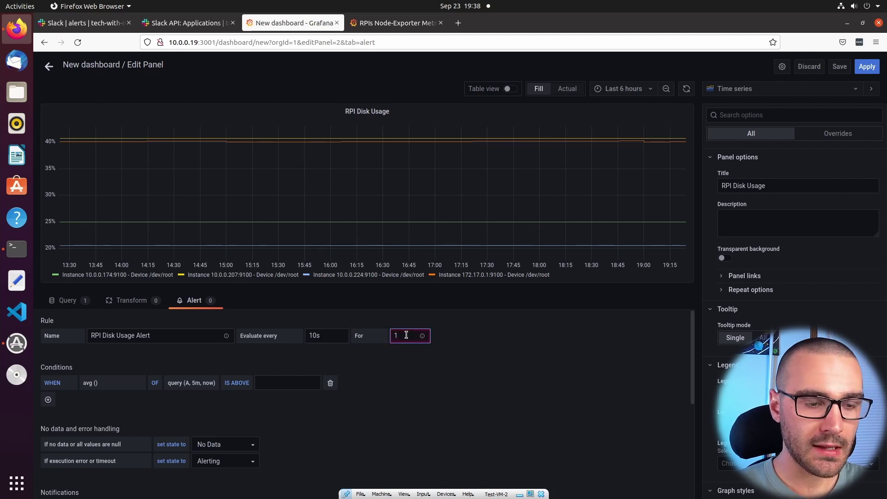
{"action": "type", "text": "m"}
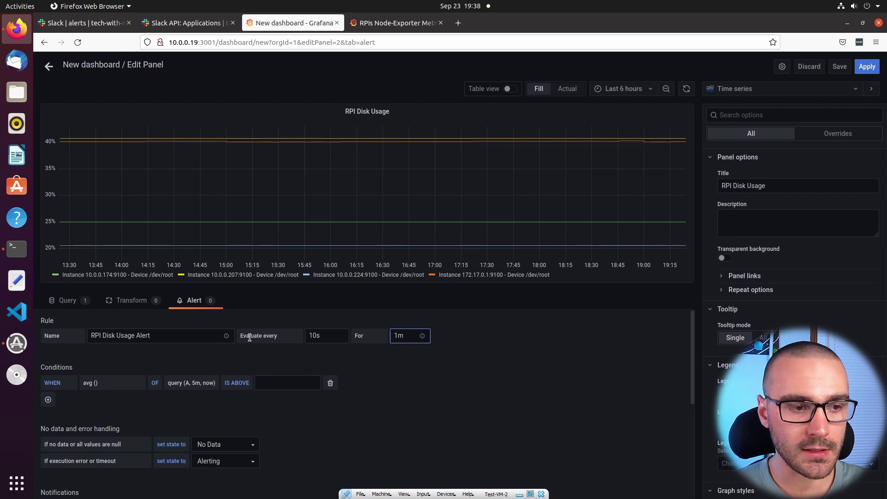
Review the alert rule's evaluation interval and its pending duration.
{"action": "left_click", "coordinate": [325, 337]}
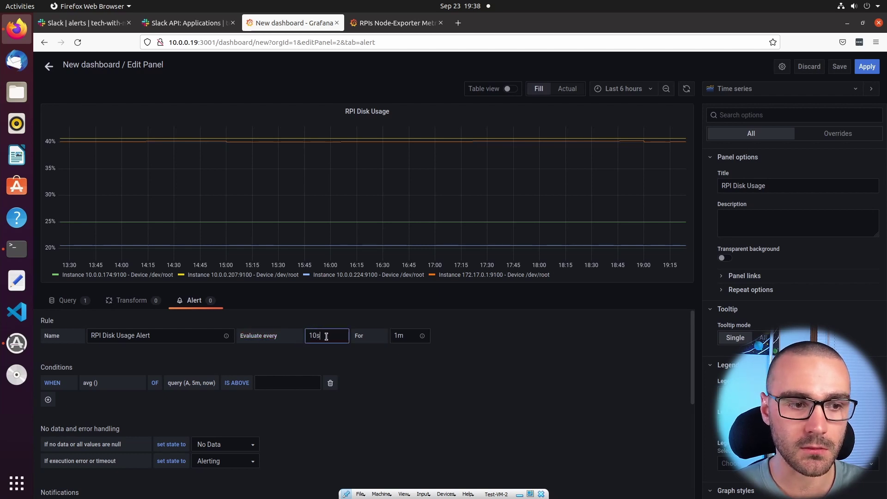
{"action": "left_click_drag", "start_coordinate": [408, 336], "coordinate": [380, 337]}
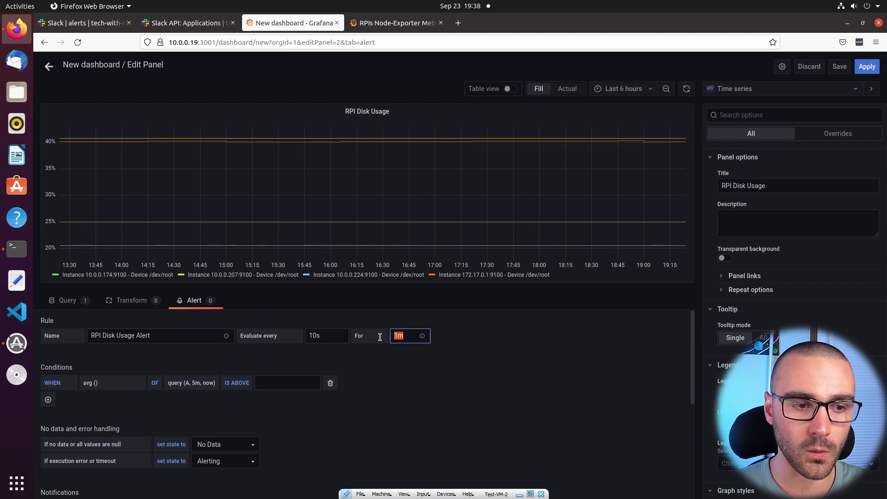
{"action": "left_click", "coordinate": [405, 358]}
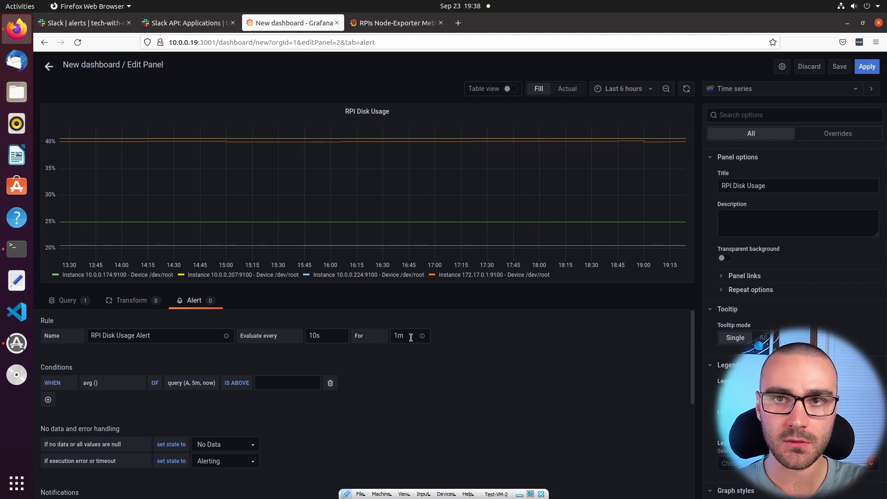
{"action": "left_click", "coordinate": [411, 338]}
{"action": "left_click", "coordinate": [412, 372]}
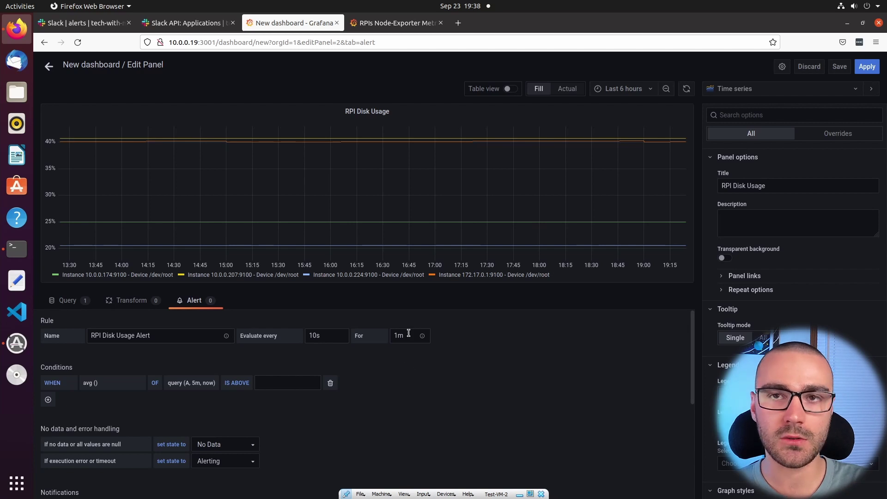
{"action": "scroll", "coordinate": [501, 362], "scroll_direction": "down", "scroll_amount": 1}
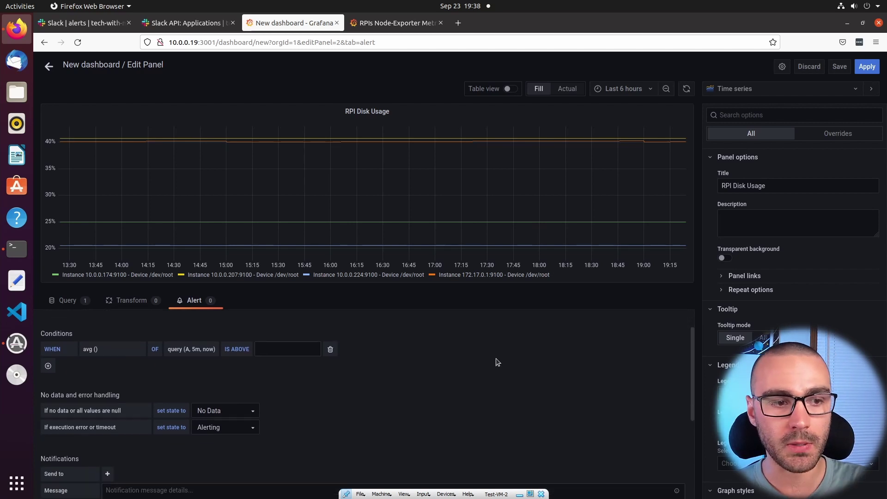
{"action": "scroll", "coordinate": [495, 362], "scroll_direction": "up", "scroll_amount": 1}
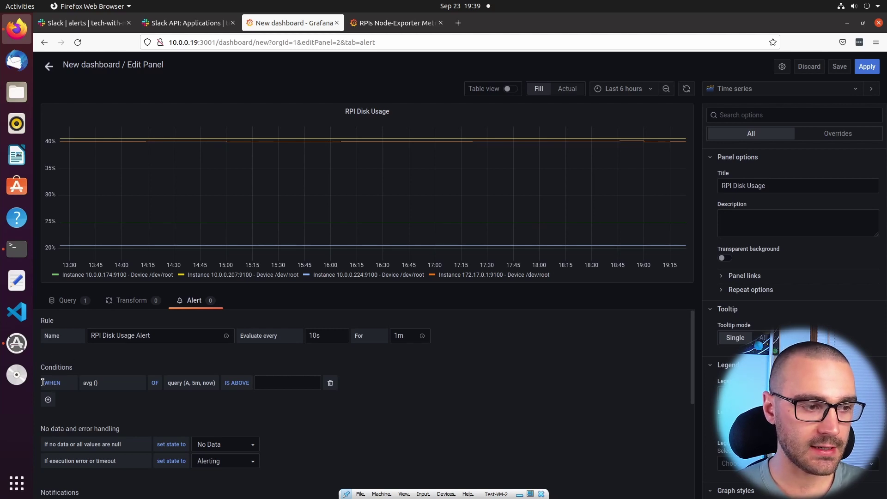
Set the alert condition to trigger when max() of query A is above 40.
{"action": "left_click", "coordinate": [89, 383]}
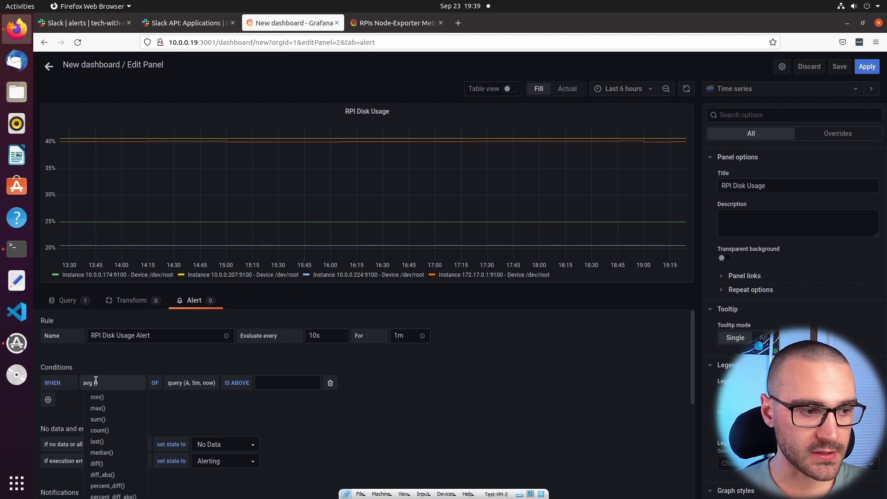
{"action": "left_click", "coordinate": [103, 411]}
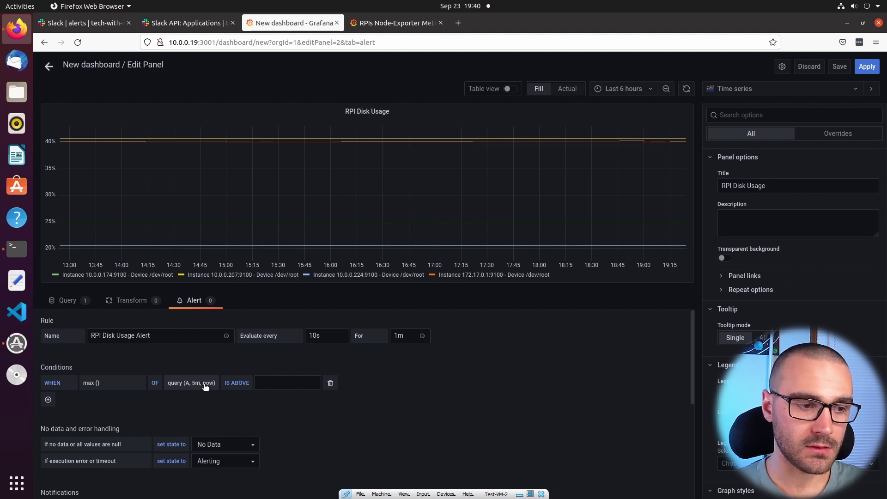
{"action": "left_click", "coordinate": [294, 382]}
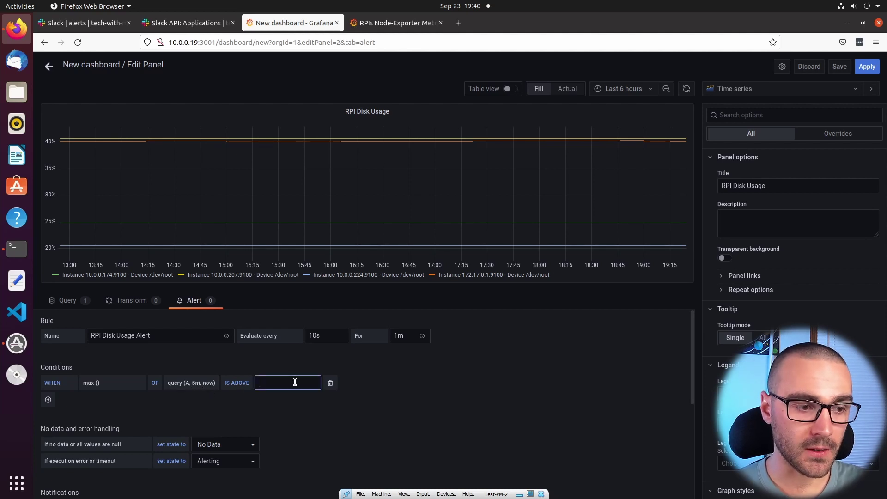
{"action": "type", "text": "40"}
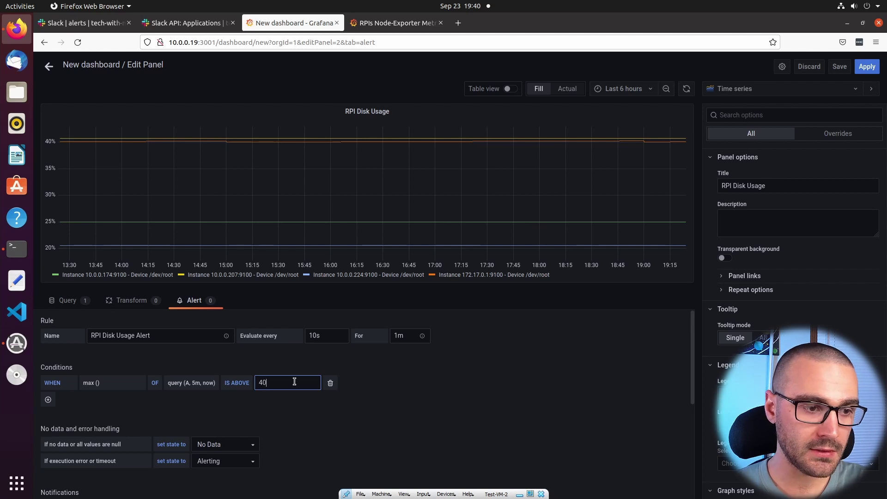
{"action": "left_click", "coordinate": [391, 402]}
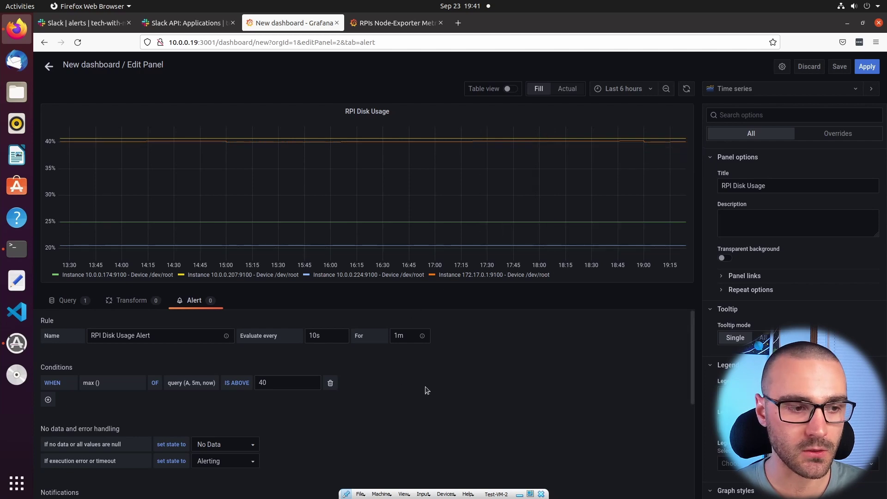
Examine the no-data and error handling section, including the states offered for null values and for execution errors or timeouts.
{"action": "scroll", "coordinate": [426, 390], "scroll_direction": "down", "scroll_amount": 4}
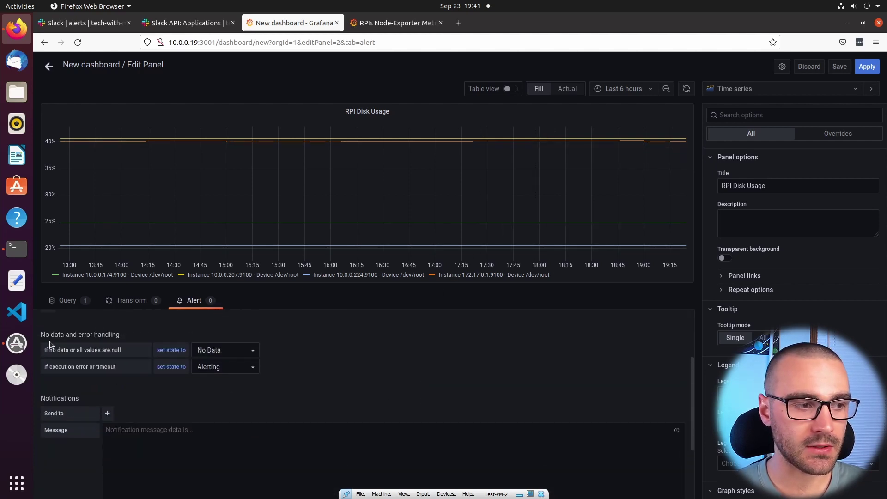
{"action": "scroll", "coordinate": [52, 347], "scroll_direction": "up", "scroll_amount": 4}
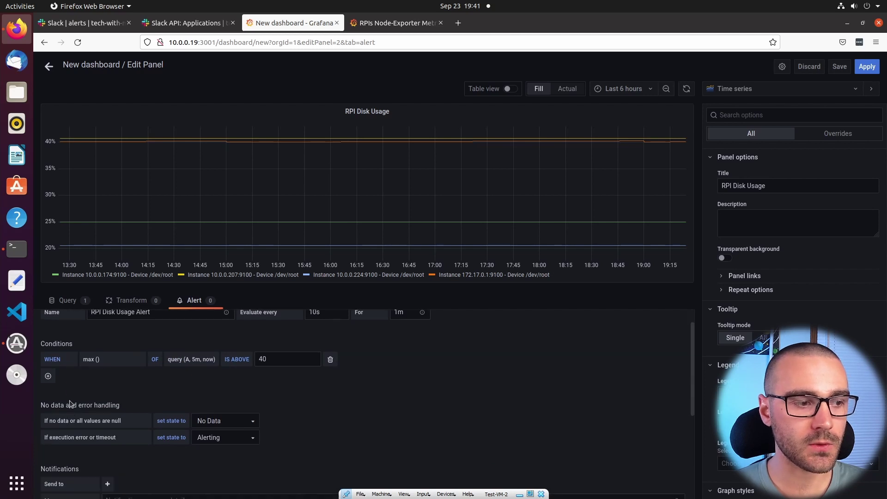
{"action": "scroll", "coordinate": [80, 376], "scroll_direction": "down", "scroll_amount": 2}
{"action": "left_click_drag", "start_coordinate": [74, 381], "coordinate": [40, 381]}
{"action": "left_click", "coordinate": [74, 380]}
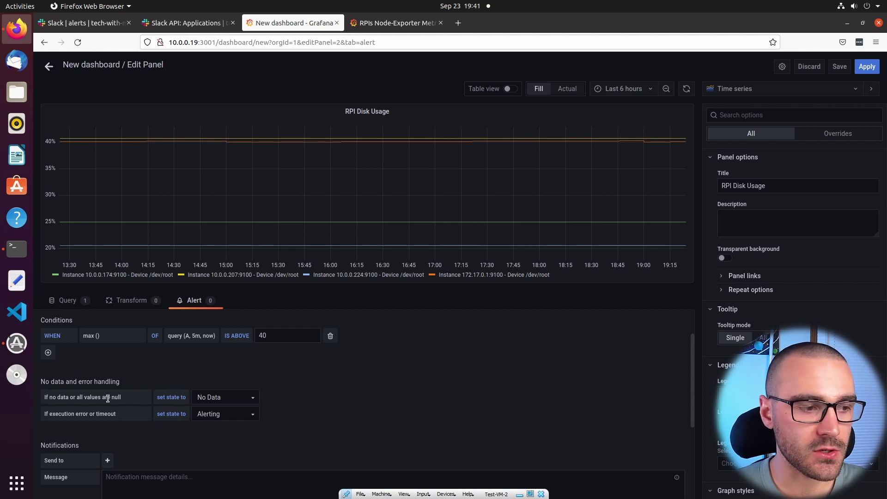
{"action": "left_click", "coordinate": [242, 399]}
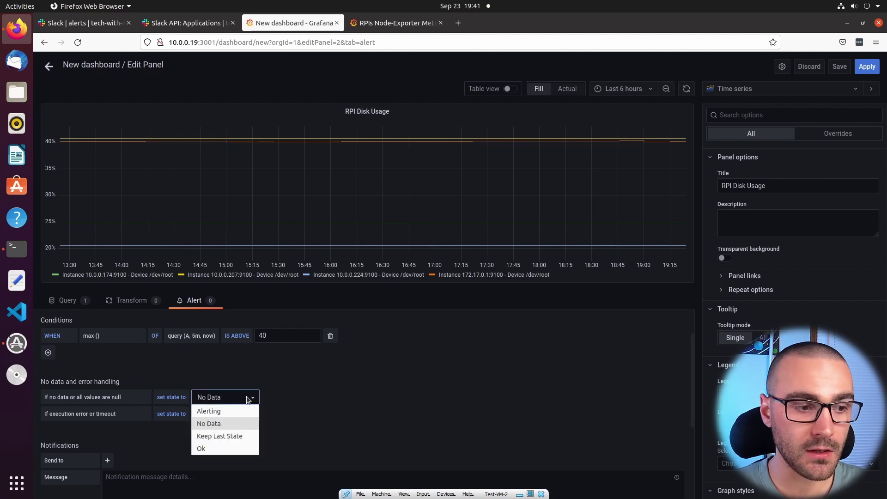
{"action": "left_click", "coordinate": [300, 396]}
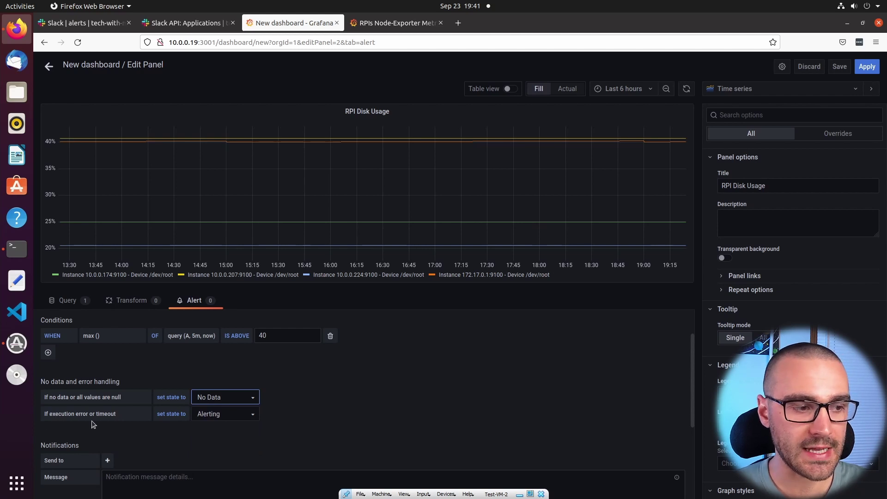
{"action": "left_click", "coordinate": [239, 415]}
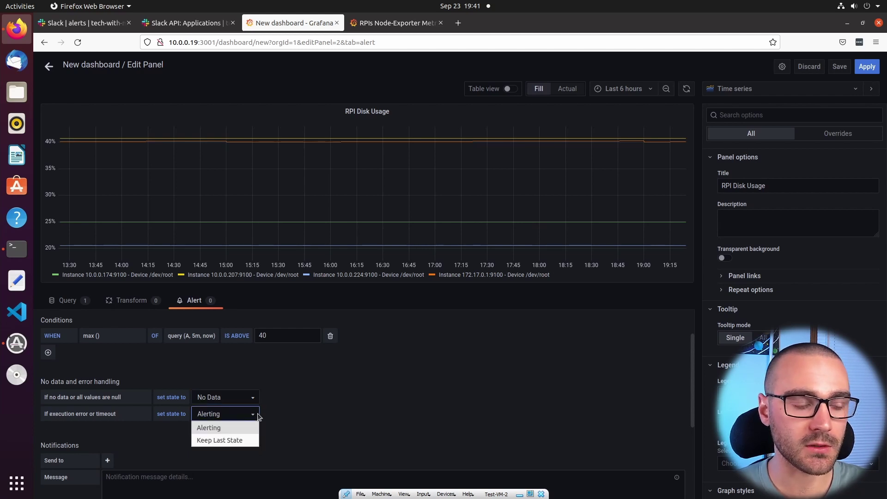
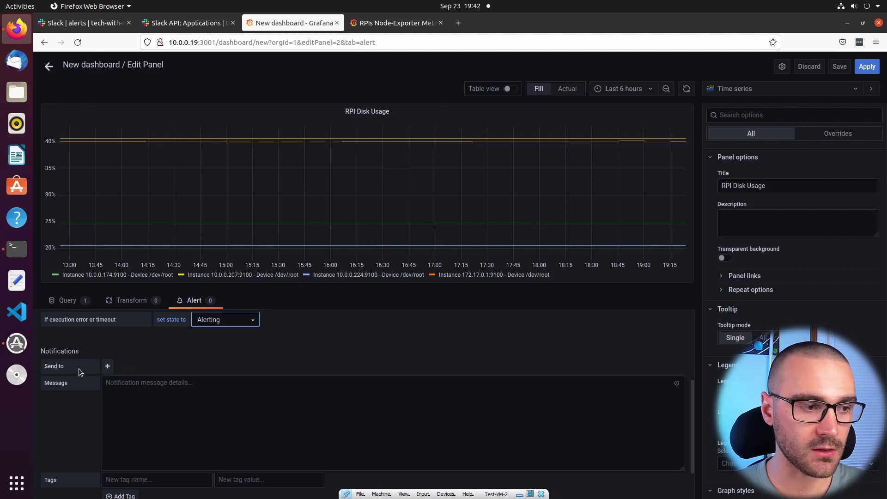
Add Slack Alerts Channel as the alert's notification recipient.
{"action": "left_click", "coordinate": [108, 367]}
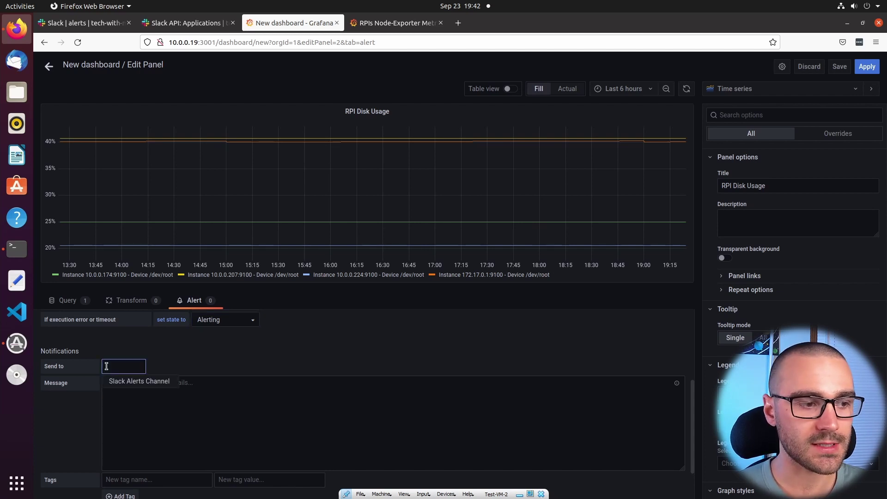
{"action": "left_click", "coordinate": [147, 384]}
{"action": "left_click", "coordinate": [131, 386]}
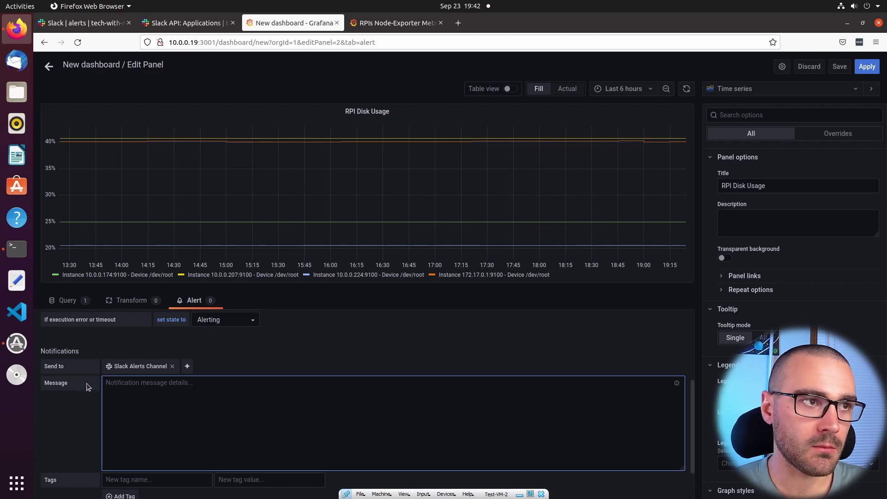
Switch to Slack and examine the instance line in the earlier Percentage Disk Usage Alert message in the alerts channel.
{"action": "left_click", "coordinate": [97, 25]}
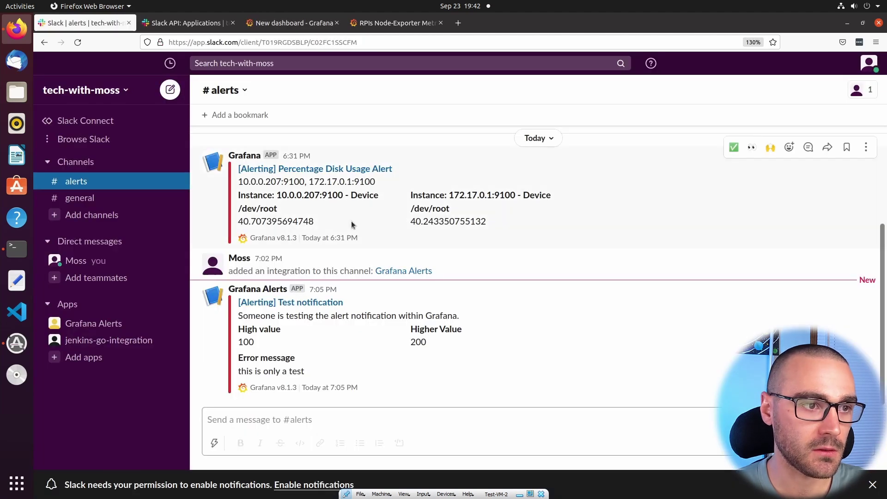
{"action": "mouse_move", "coordinate": [240, 182]}
{"action": "left_mouse_down"}
{"action": "mouse_move", "coordinate": [386, 190]}
{"action": "mouse_move", "coordinate": [239, 181]}
{"action": "left_mouse_up"}
{"action": "left_click", "coordinate": [379, 183]}
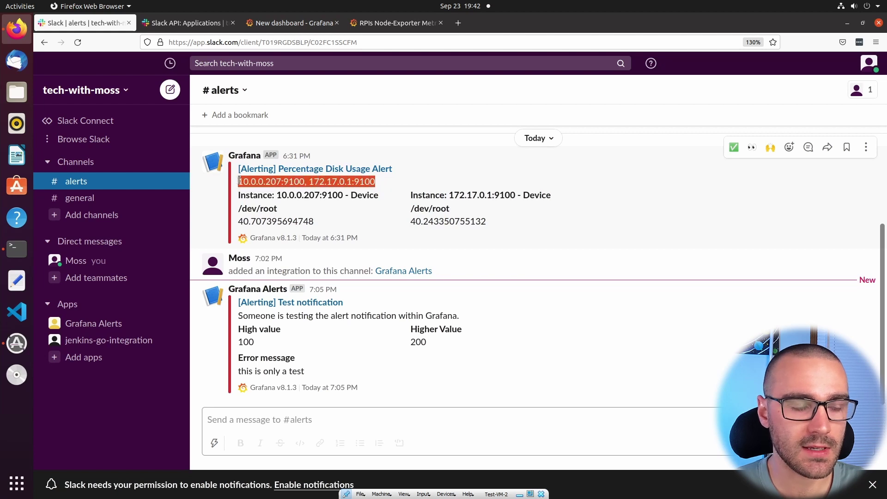
{"action": "left_click", "coordinate": [239, 180]}
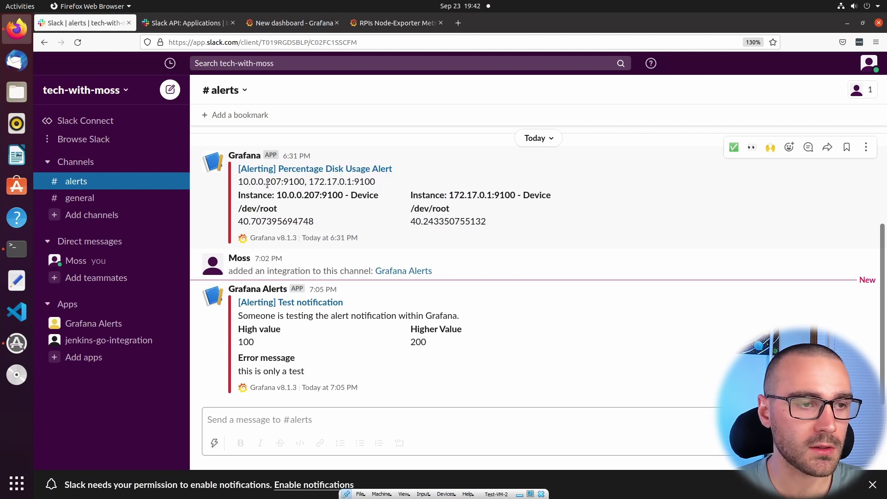
{"action": "mouse_move", "coordinate": [240, 182]}
{"action": "left_mouse_down"}
{"action": "mouse_move", "coordinate": [367, 184]}
{"action": "mouse_move", "coordinate": [239, 180]}
{"action": "left_mouse_up"}
{"action": "left_click", "coordinate": [368, 184]}
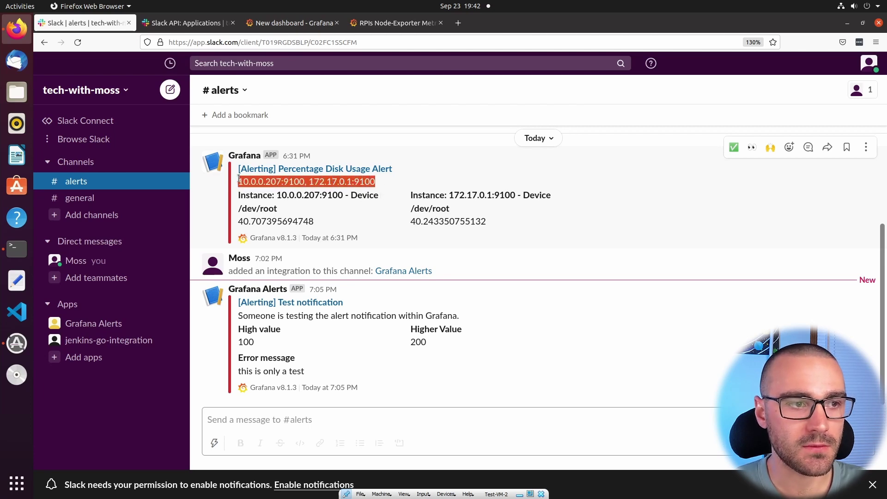
Return to the Grafana alert rule and enter "${instance}" as the notification message.
{"action": "left_click", "coordinate": [291, 23]}
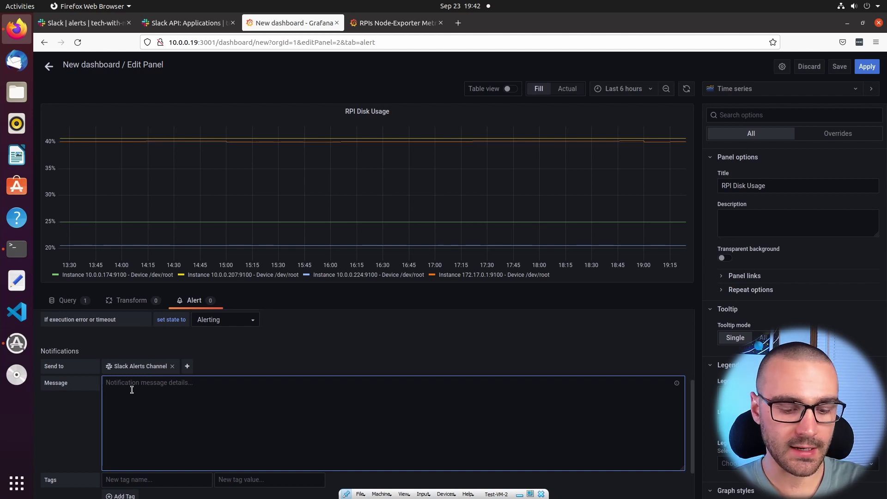
{"action": "type", "text": "{"}
{"action": "key", "text": "BackSpace"}
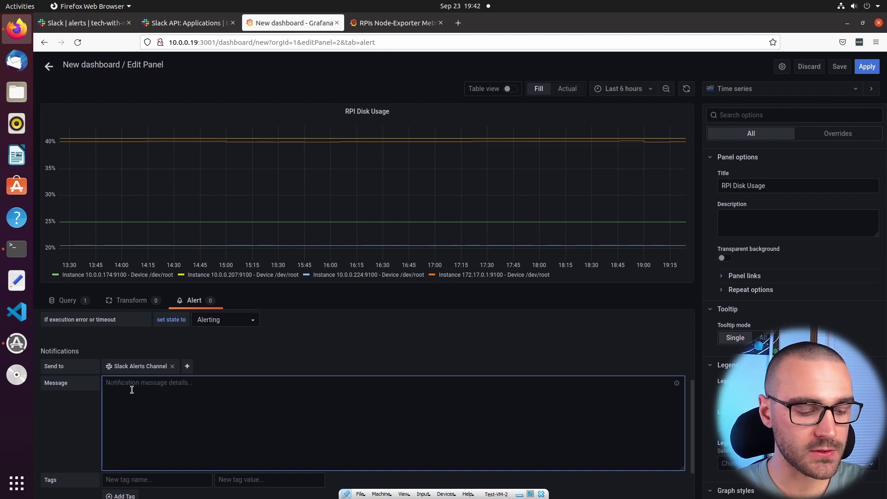
{"action": "type", "text": "${instance"}
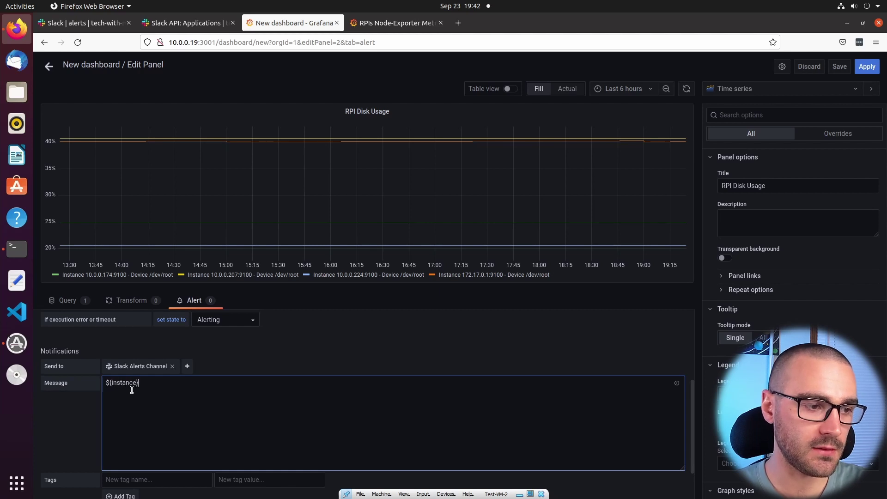
{"action": "left_click_drag", "start_coordinate": [153, 383], "coordinate": [100, 383]}
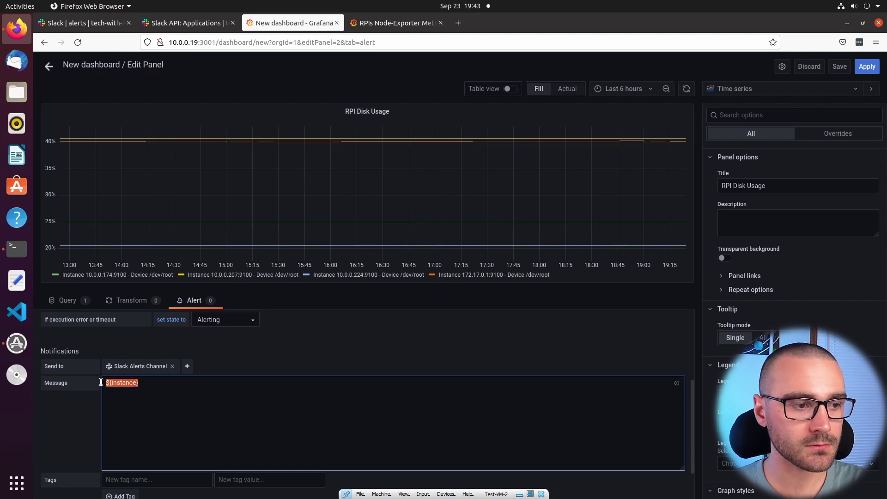
Compare the "${instance}" notification message in Grafana with the instance lines of the Percentage Disk Usage Alert message in Slack.
{"action": "left_click", "coordinate": [167, 386]}
{"action": "left_click_drag", "start_coordinate": [167, 386], "coordinate": [100, 382]}
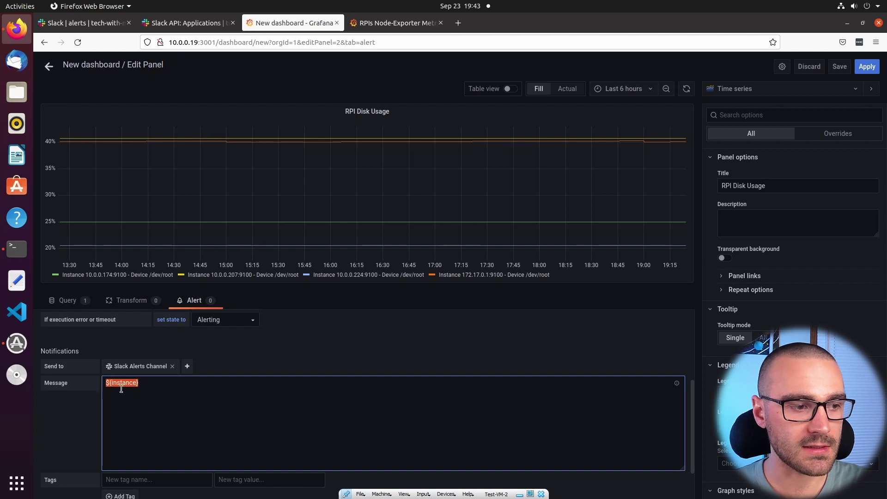
{"action": "left_click", "coordinate": [94, 23]}
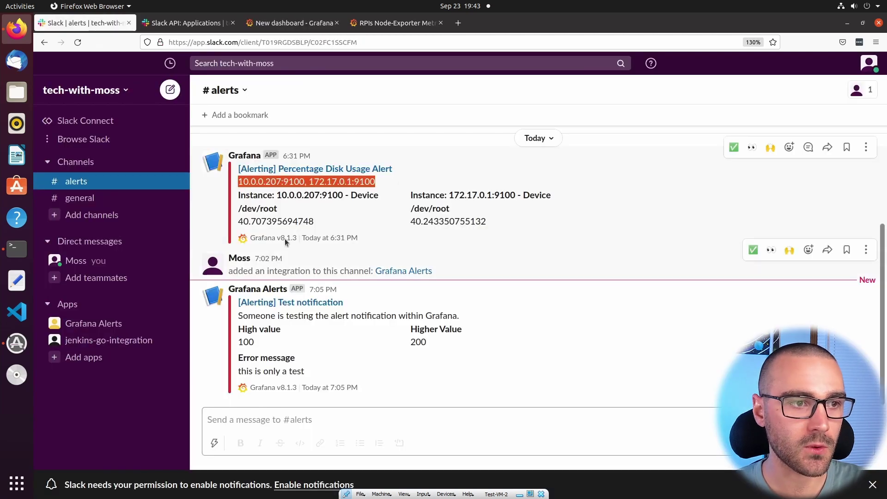
{"action": "triple_click", "coordinate": [397, 189]}
{"action": "left_click_drag", "start_coordinate": [397, 187], "coordinate": [237, 185]}
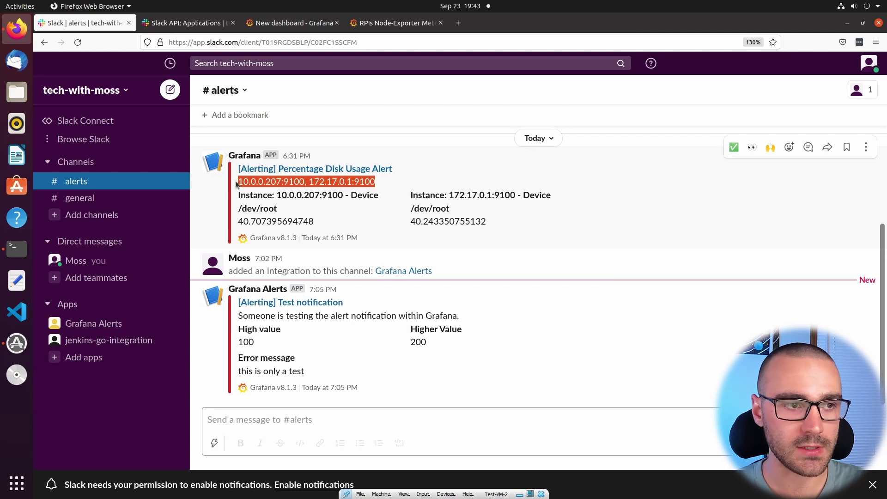
{"action": "left_click", "coordinate": [245, 181]}
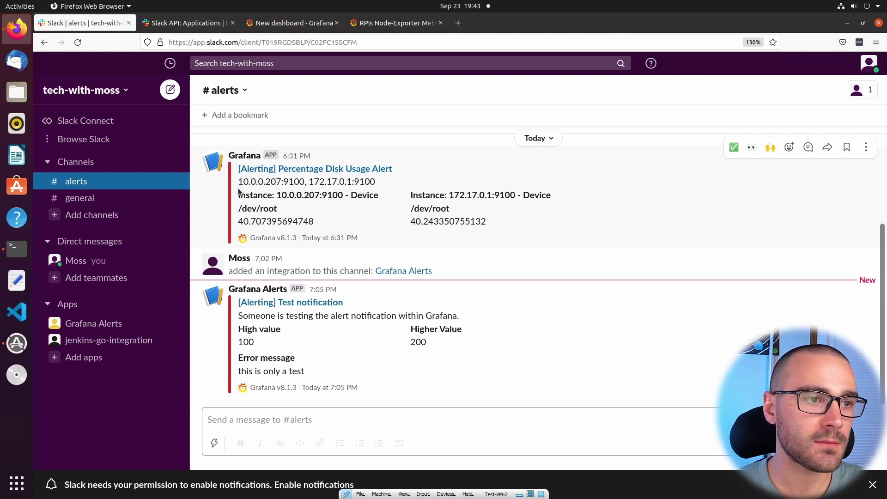
{"action": "left_click", "coordinate": [294, 23]}
{"action": "left_click", "coordinate": [174, 390]}
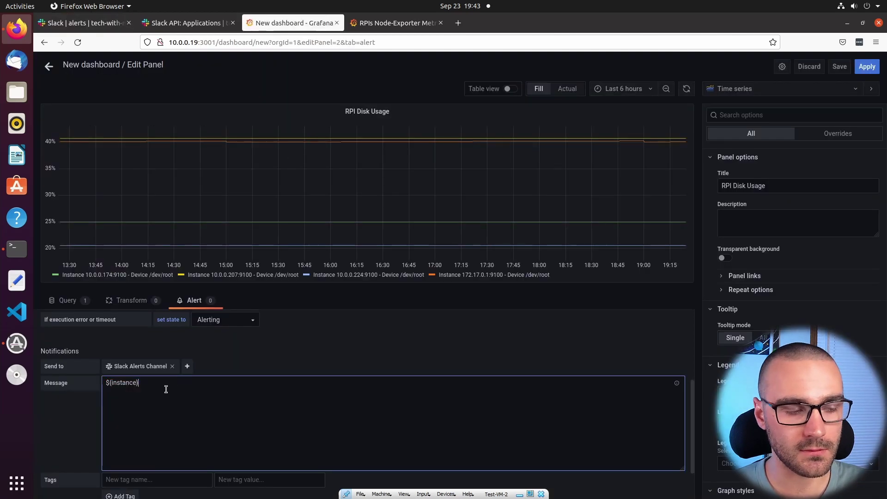
{"action": "left_click_drag", "start_coordinate": [151, 383], "coordinate": [76, 381]}
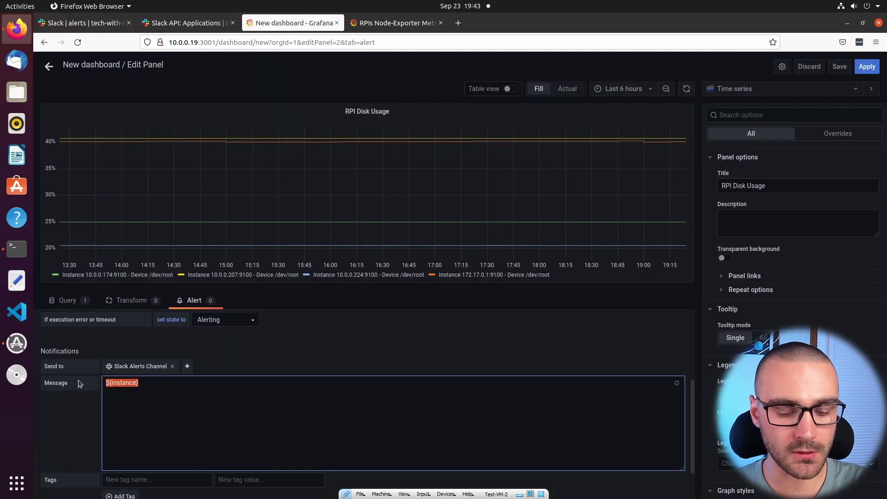
{"action": "left_click", "coordinate": [90, 22]}
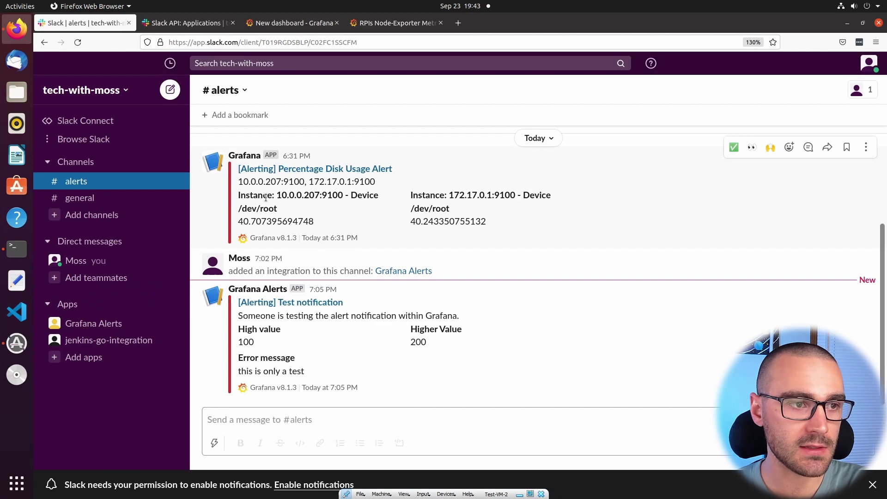
{"action": "left_click_drag", "start_coordinate": [242, 195], "coordinate": [391, 200]}
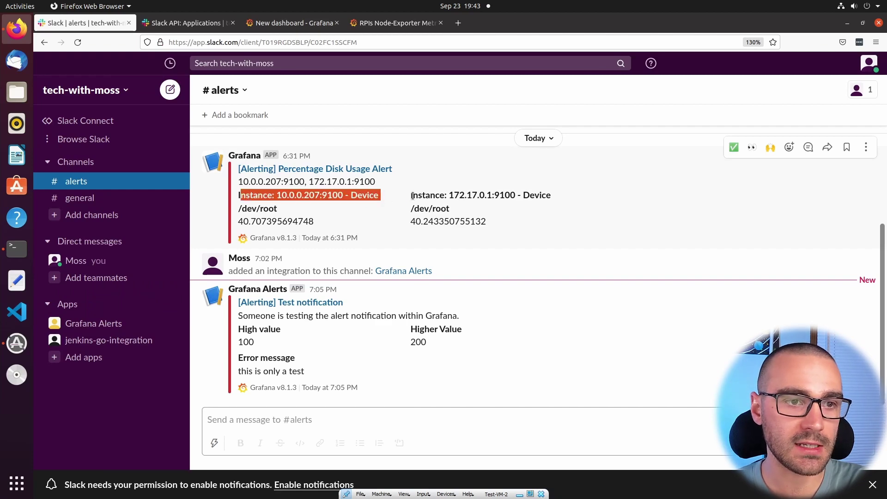
Return to the Grafana alert rule and clear its notification message.
{"action": "left_click", "coordinate": [291, 22]}
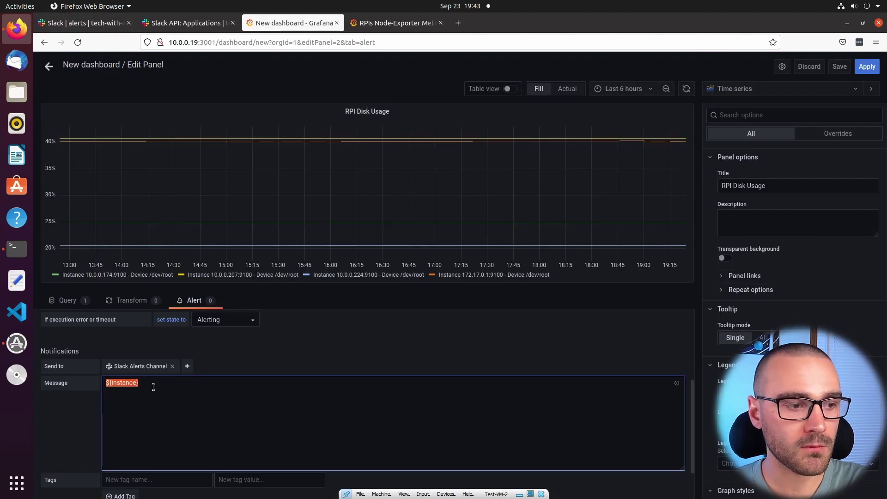
{"action": "left_click", "coordinate": [154, 385]}
{"action": "key", "text": "BackSpace"}
{"action": "key", "text": "BackSpace"}
{"action": "key", "text": "BackSpace"}
{"action": "key", "text": "BackSpace"}
{"action": "key", "text": "BackSpace"}
{"action": "scroll", "coordinate": [122, 402], "scroll_direction": "down", "scroll_amount": 2}
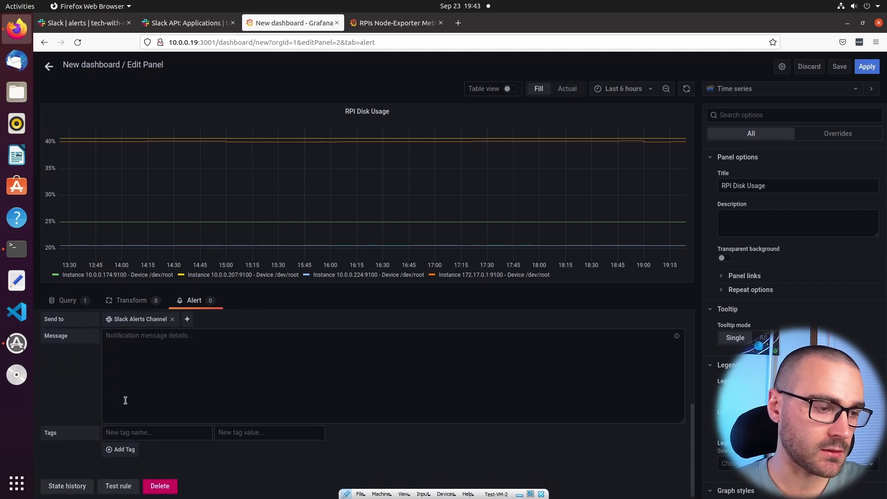
{"action": "left_click", "coordinate": [150, 341]}
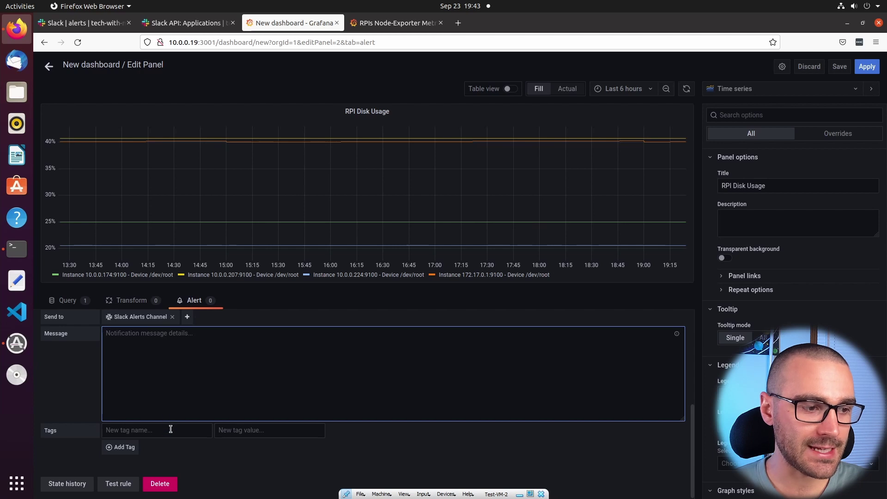
{"action": "scroll", "coordinate": [182, 380], "scroll_direction": "up", "scroll_amount": 2}
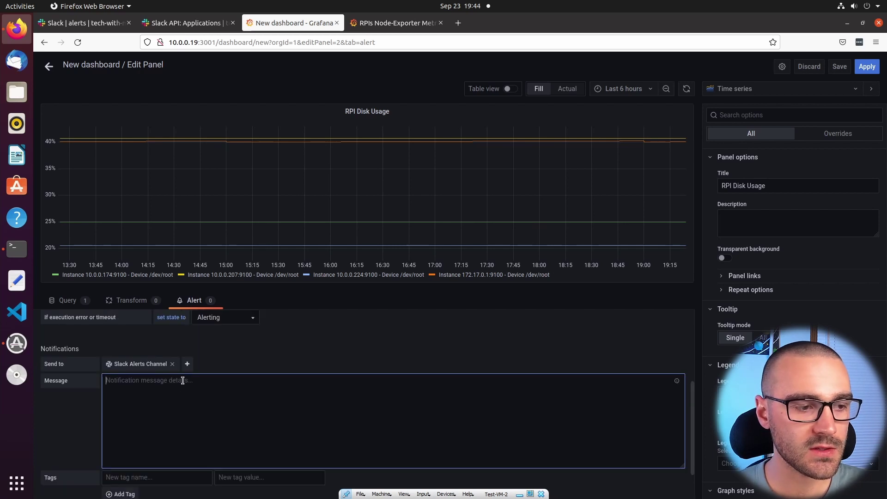
{"action": "scroll", "coordinate": [184, 381], "scroll_direction": "down", "scroll_amount": 2}
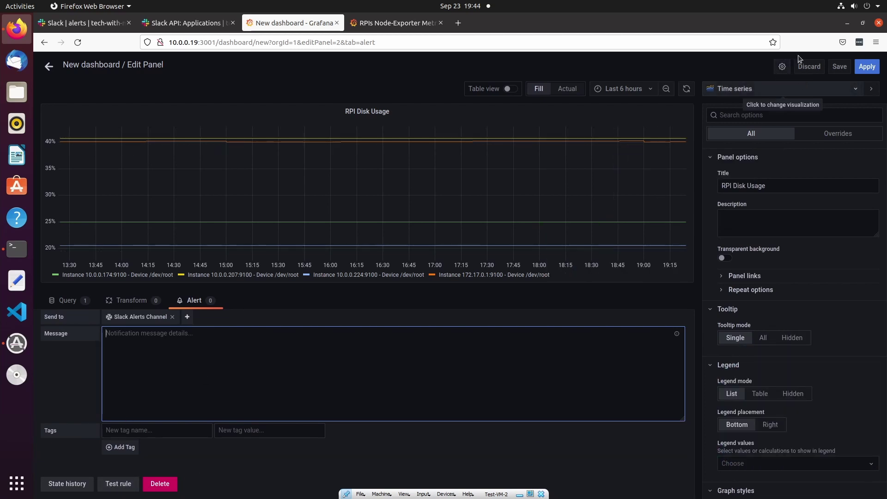
Save the dashboard under the name "RPI Alerts" in the General folder.
{"action": "left_click", "coordinate": [839, 66]}
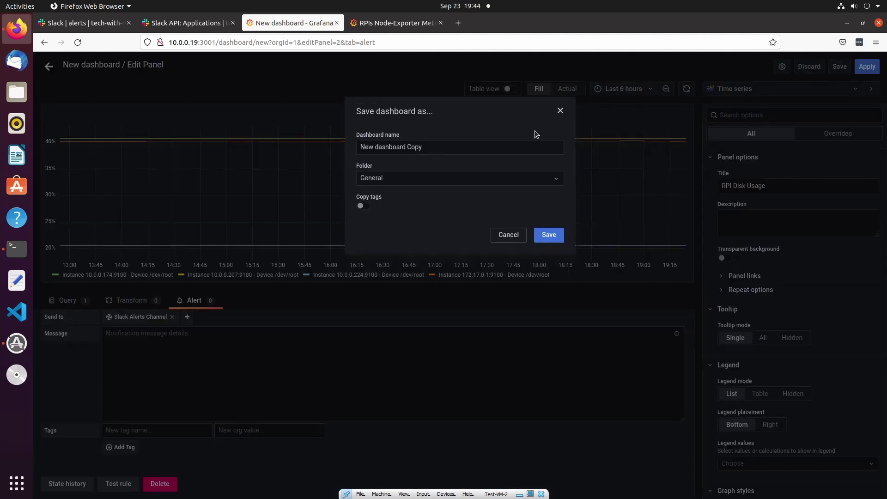
{"action": "triple_click", "coordinate": [439, 152]}
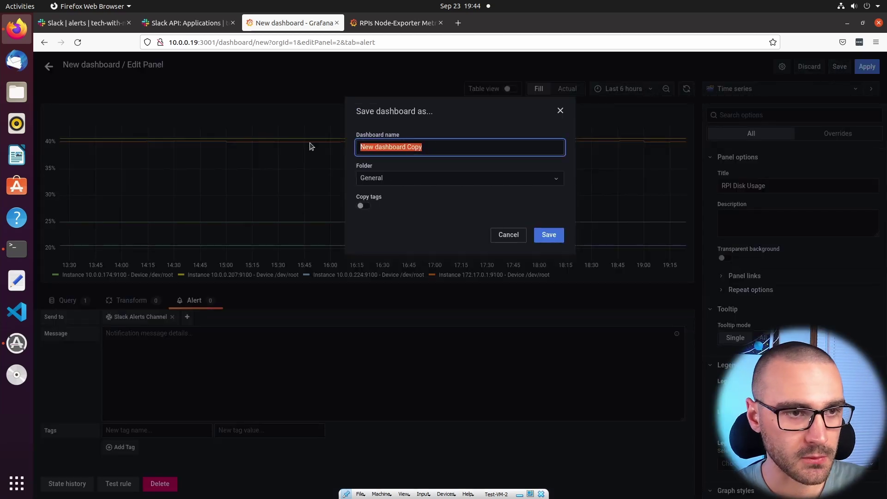
{"action": "type", "text": "RPI Alerts"}
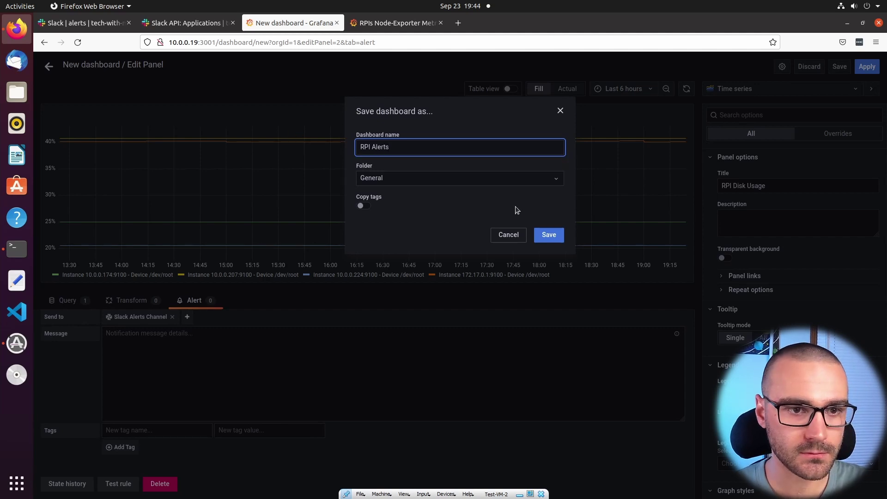
{"action": "left_click", "coordinate": [553, 236]}
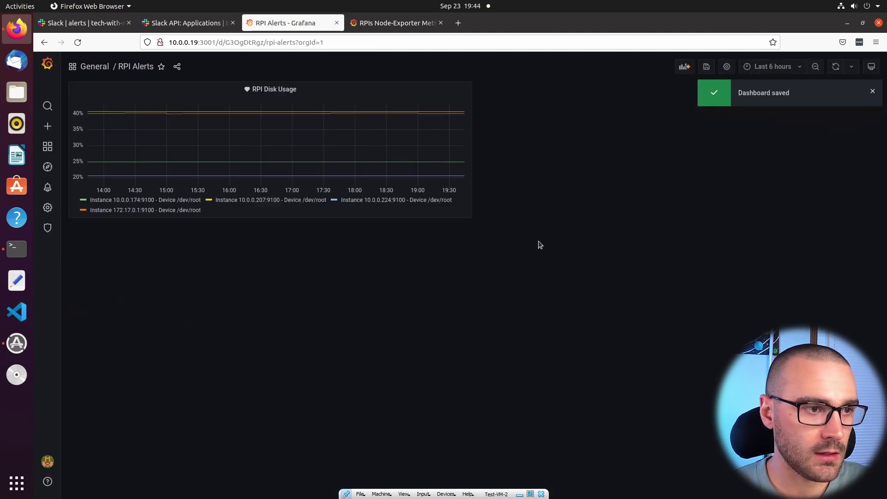
Reopen the RPI Disk Usage panel's alert settings, test the rule, and examine the test output.
{"action": "left_click", "coordinate": [300, 93]}
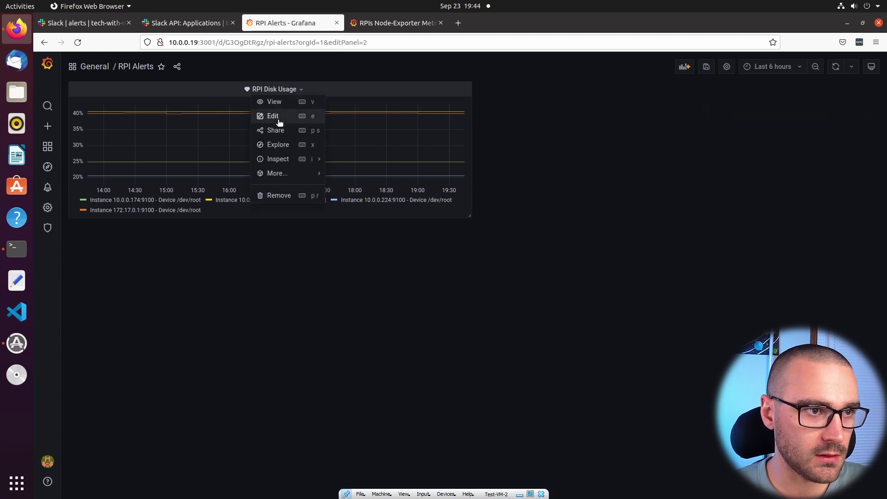
{"action": "left_click", "coordinate": [276, 116]}
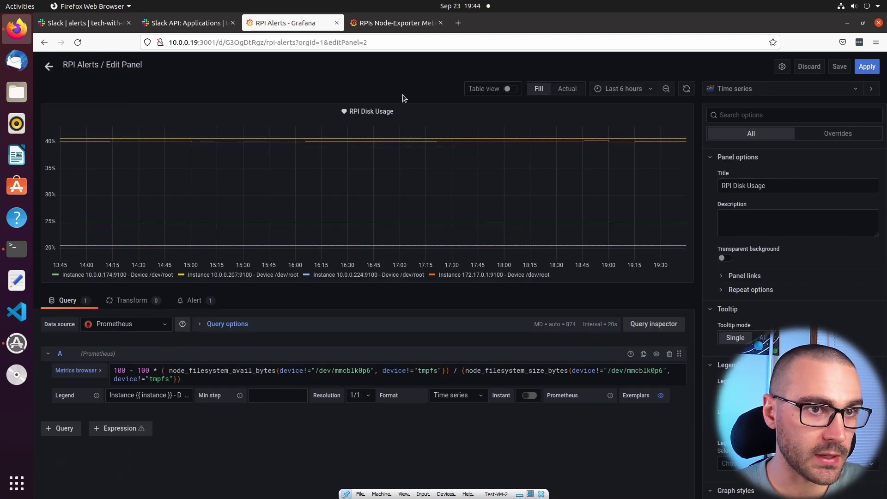
{"action": "left_click", "coordinate": [191, 301]}
{"action": "scroll", "coordinate": [294, 413], "scroll_direction": "down", "scroll_amount": 5}
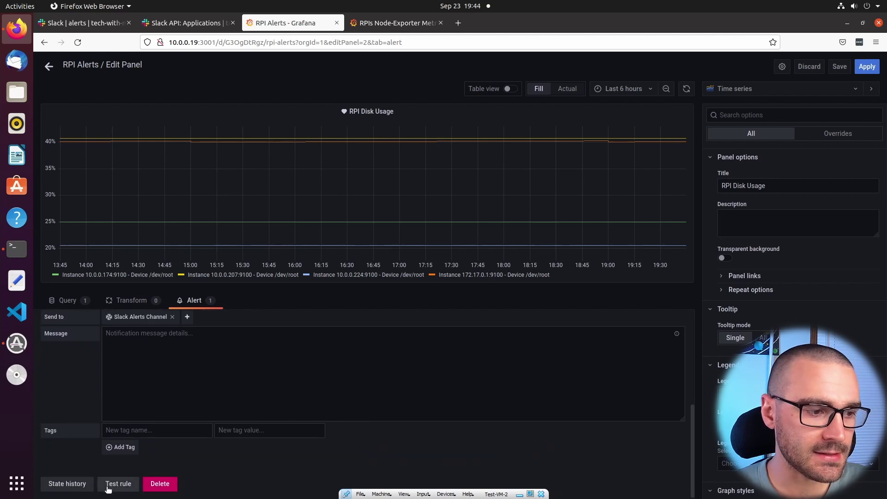
{"action": "left_click", "coordinate": [111, 486]}
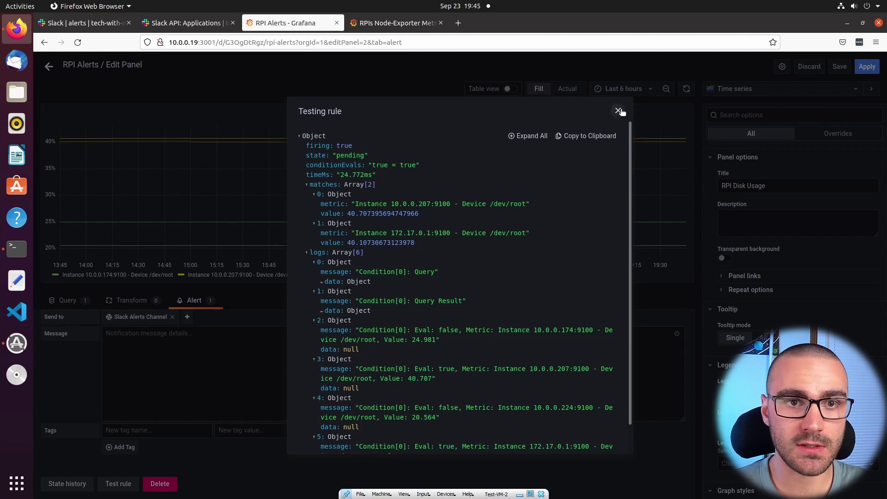
{"action": "scroll", "coordinate": [500, 269], "scroll_direction": "down", "scroll_amount": 1}
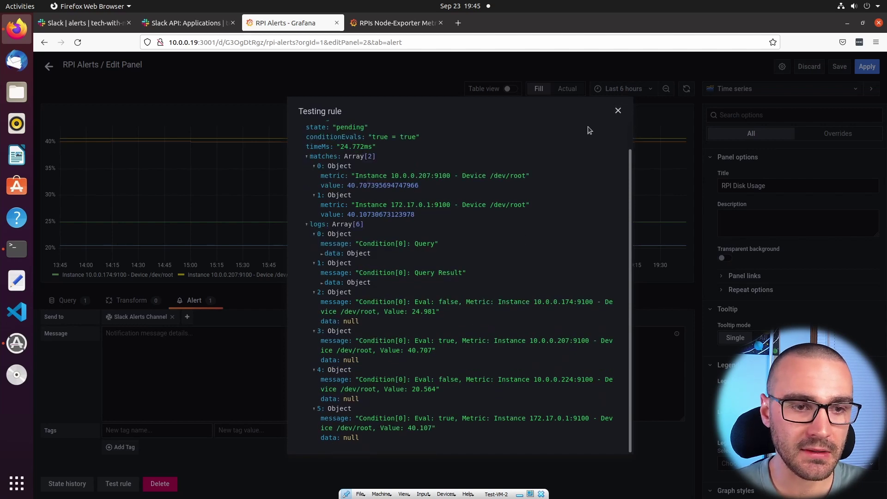
{"action": "left_click", "coordinate": [617, 111]}
Leave the panel editor and open the list of alert rules to check the RPI Disk Usage Alert's state.
{"action": "left_click", "coordinate": [49, 66]}
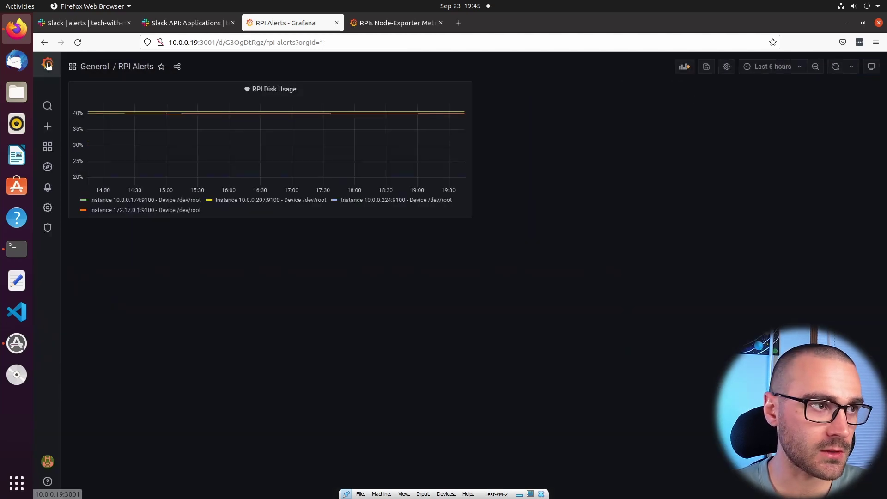
{"action": "mouse_move", "coordinate": [49, 188]}
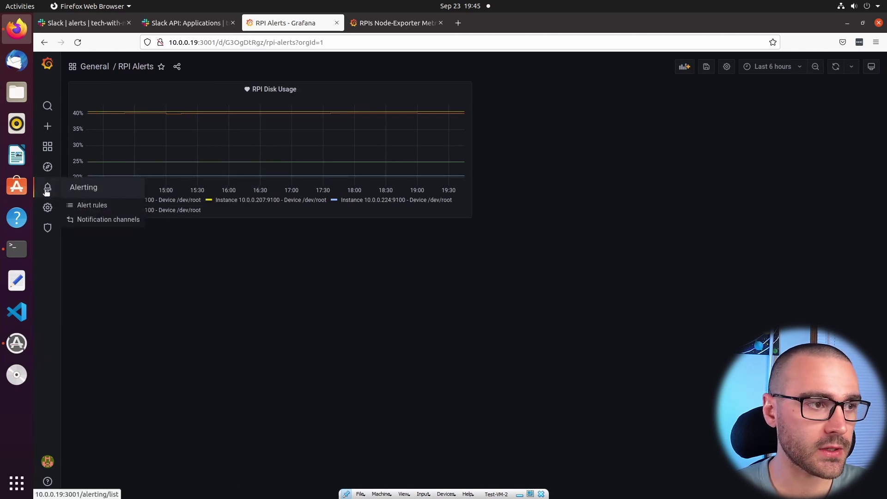
{"action": "left_click", "coordinate": [46, 191]}
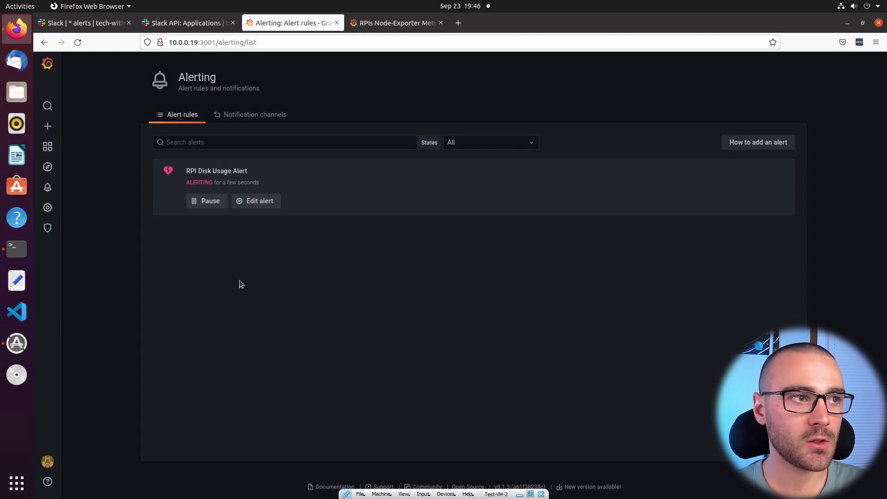
Switch to Slack and compare the new RPI Disk Usage Alert message with the earlier Percentage Disk Usage Alert in the alerts channel.
{"action": "left_click", "coordinate": [76, 25]}
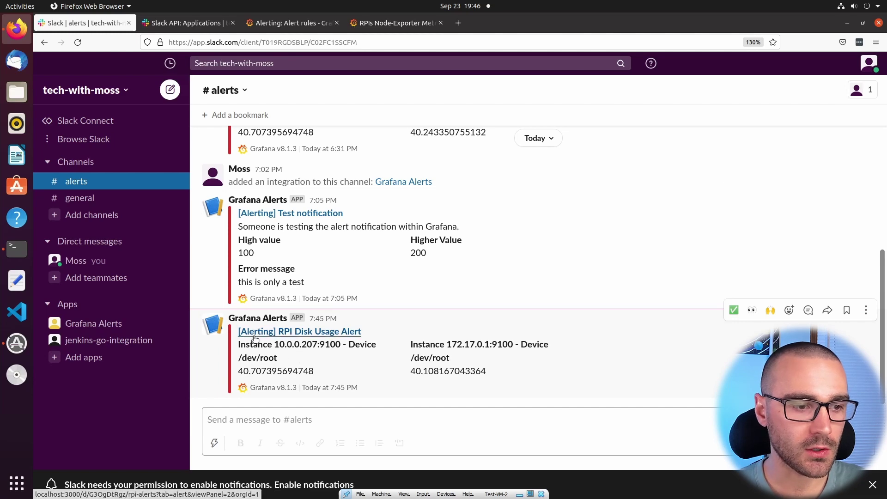
{"action": "left_click_drag", "start_coordinate": [239, 344], "coordinate": [347, 379]}
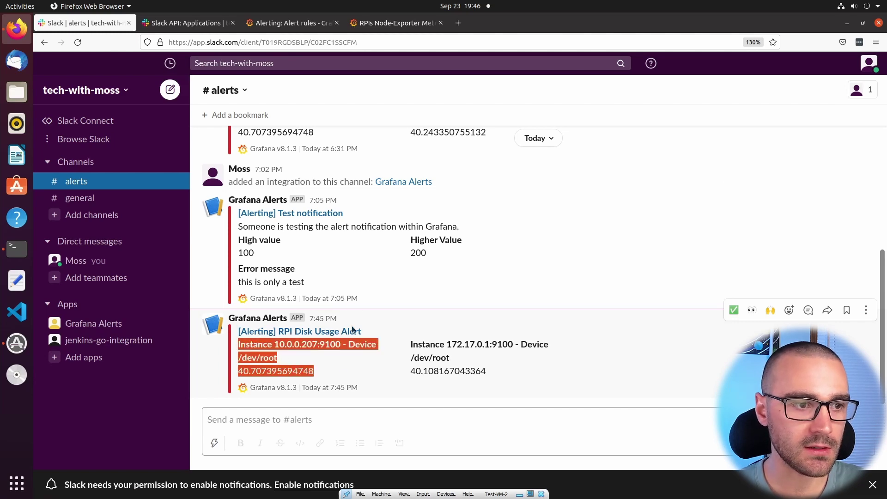
{"action": "scroll", "coordinate": [265, 323], "scroll_direction": "up", "scroll_amount": 5}
{"action": "scroll", "coordinate": [266, 323], "scroll_direction": "down", "scroll_amount": 3}
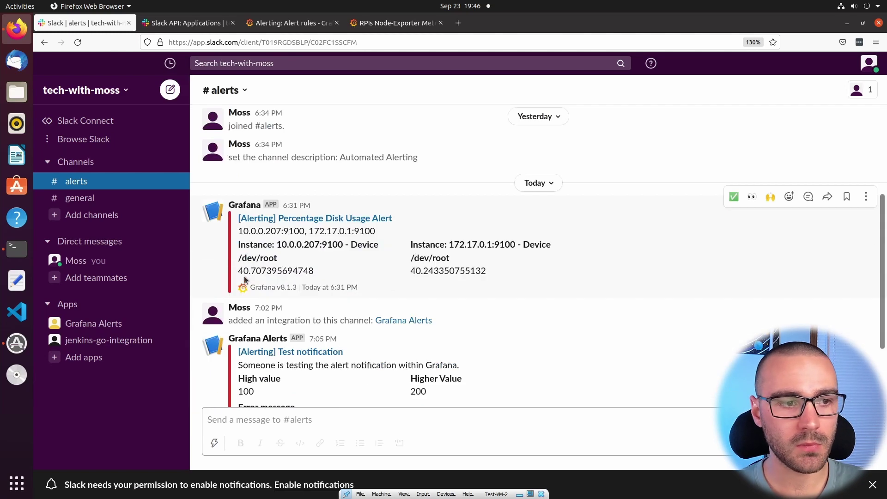
{"action": "left_click_drag", "start_coordinate": [238, 231], "coordinate": [378, 231]}
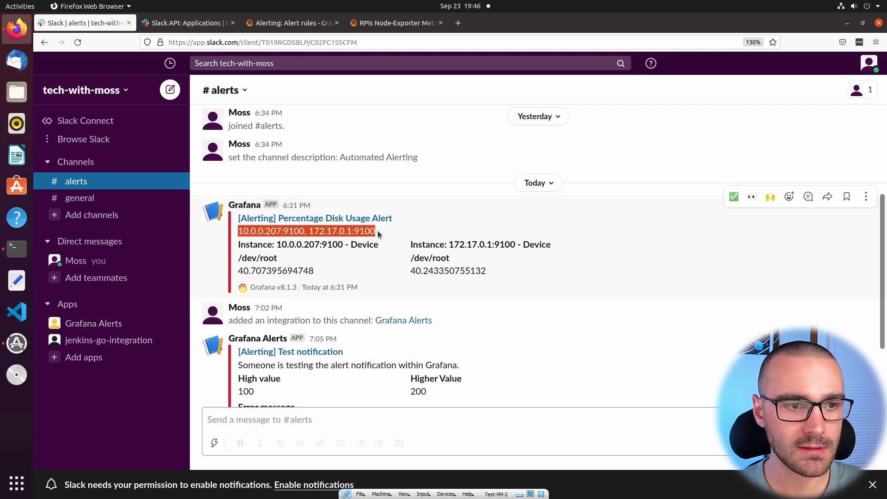
{"action": "left_click", "coordinate": [378, 231]}
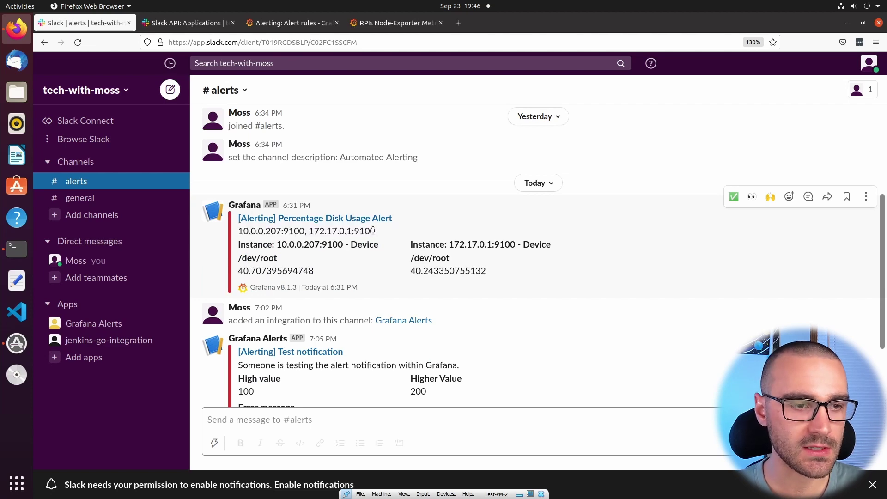
Examine the first instance and device label in the new RPI Disk Usage Alert message.
{"action": "scroll", "coordinate": [370, 234], "scroll_direction": "down", "scroll_amount": 3}
{"action": "left_click_drag", "start_coordinate": [237, 344], "coordinate": [298, 356]}
{"action": "left_click", "coordinate": [292, 361]}
{"action": "left_click", "coordinate": [272, 350]}
{"action": "left_click", "coordinate": [299, 357]}
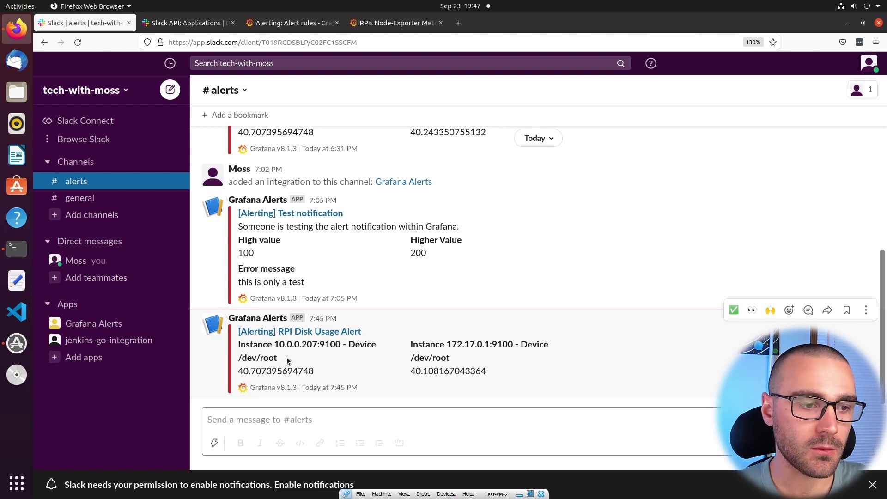
Examine the disk usage value and its decimals reported for the first instance in the RPI Disk Usage Alert message.
{"action": "left_click_drag", "start_coordinate": [240, 373], "coordinate": [315, 374]}
{"action": "left_click", "coordinate": [314, 374]}
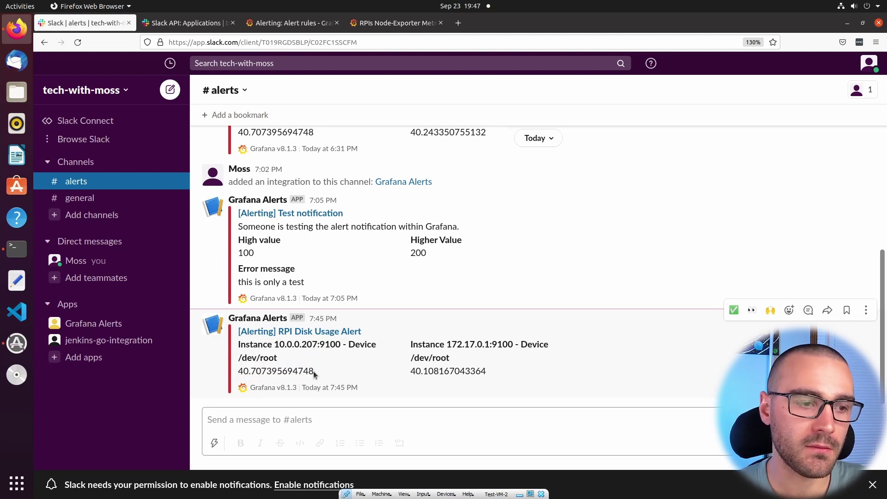
{"action": "left_click_drag", "start_coordinate": [239, 372], "coordinate": [322, 373]}
{"action": "left_click", "coordinate": [322, 372]}
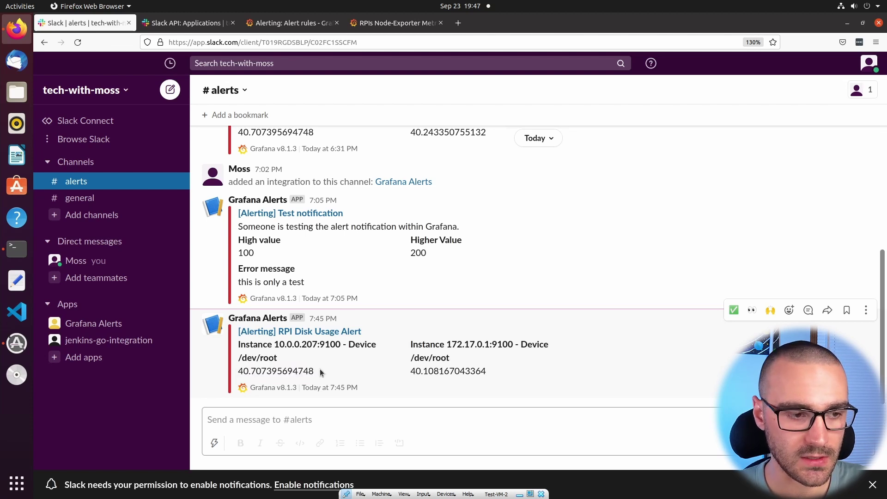
{"action": "left_click_drag", "start_coordinate": [250, 372], "coordinate": [317, 372]}
{"action": "left_click", "coordinate": [317, 372]}
{"action": "double_click", "coordinate": [250, 371]}
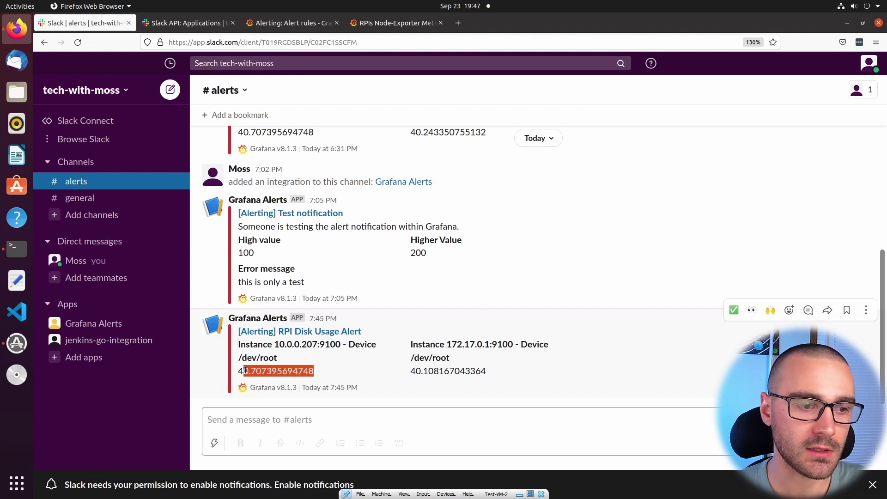
{"action": "left_click", "coordinate": [250, 371]}
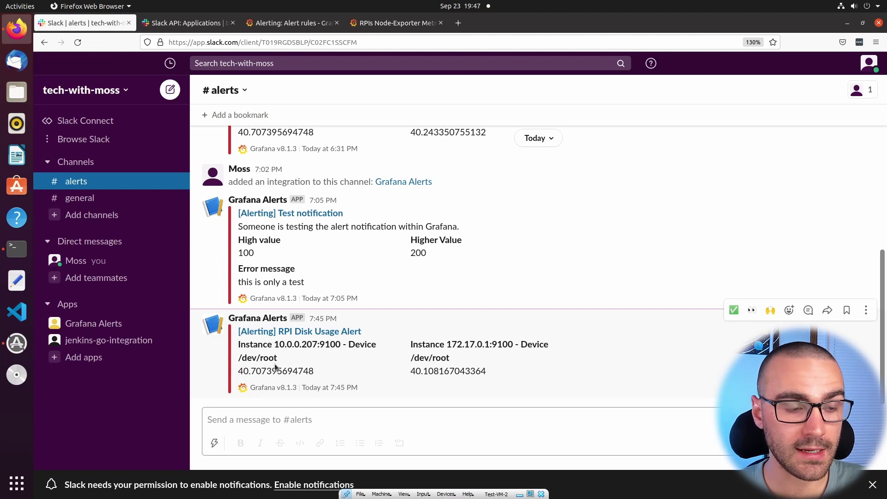
{"action": "double_click", "coordinate": [290, 373]}
{"action": "left_click", "coordinate": [337, 371]}
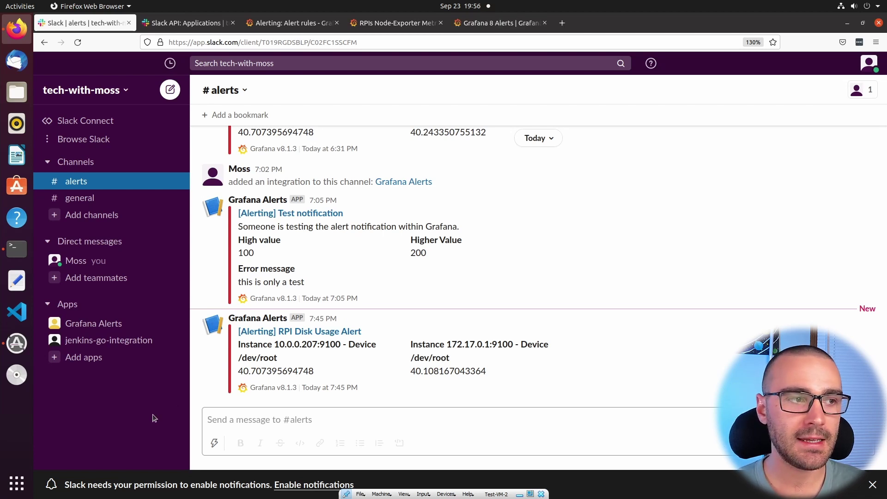
Switch to the Grafana 8 Alerts documentation and examine the note about the beta opt-in alerting feature.
{"action": "left_click", "coordinate": [484, 24]}
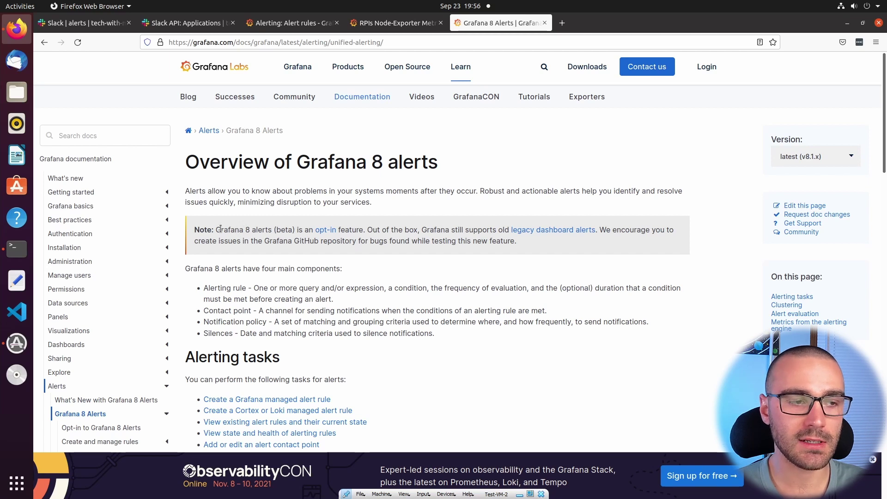
{"action": "left_click_drag", "start_coordinate": [221, 229], "coordinate": [258, 231]}
{"action": "left_click", "coordinate": [252, 229]}
{"action": "left_click", "coordinate": [258, 231]}
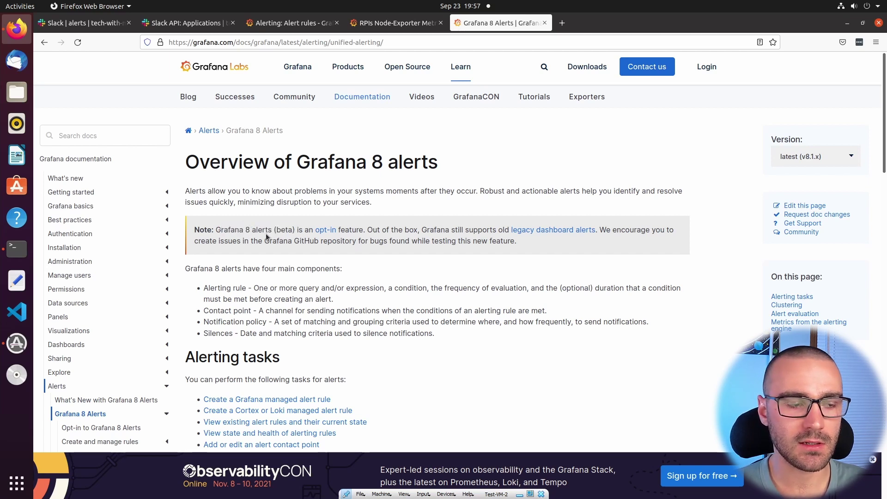